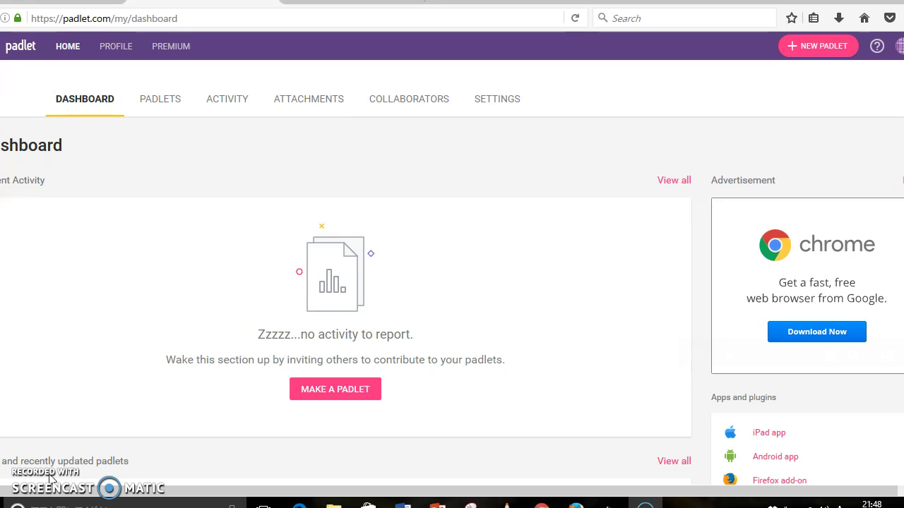
Make a trial sunset padlet 'My remarkable padlet', declining notifications, then return to the dashboard
click(117, 404)
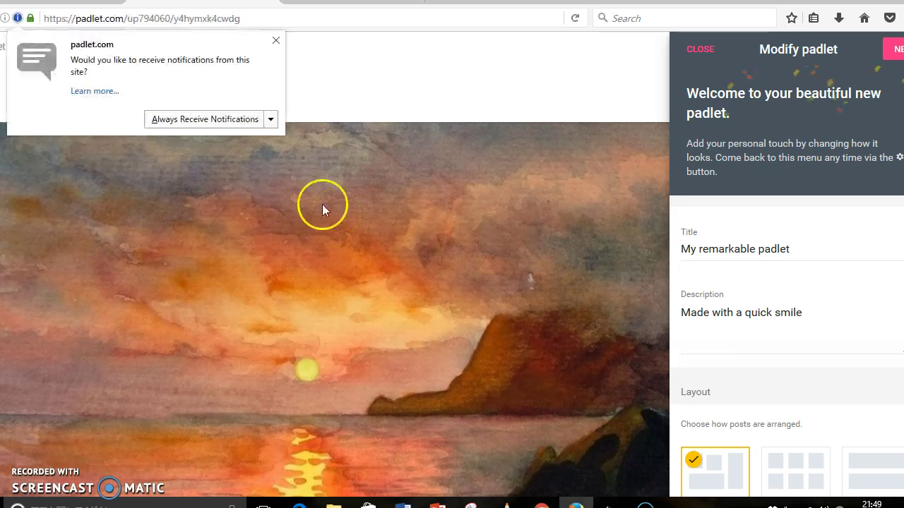
click(271, 120)
click(245, 159)
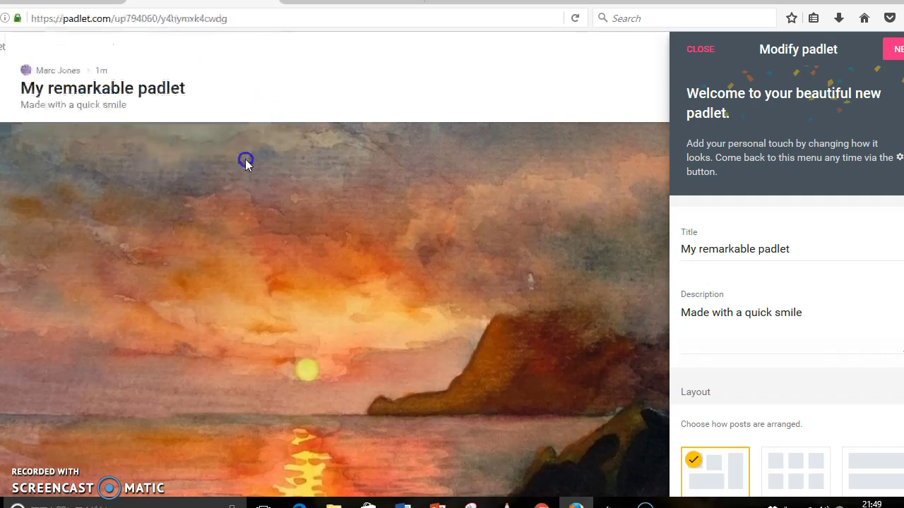
click(147, 87)
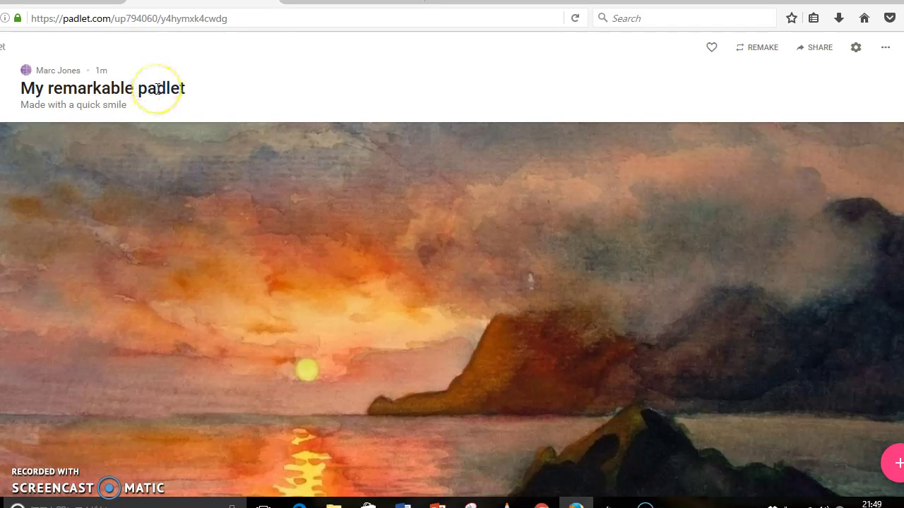
double_click(157, 89)
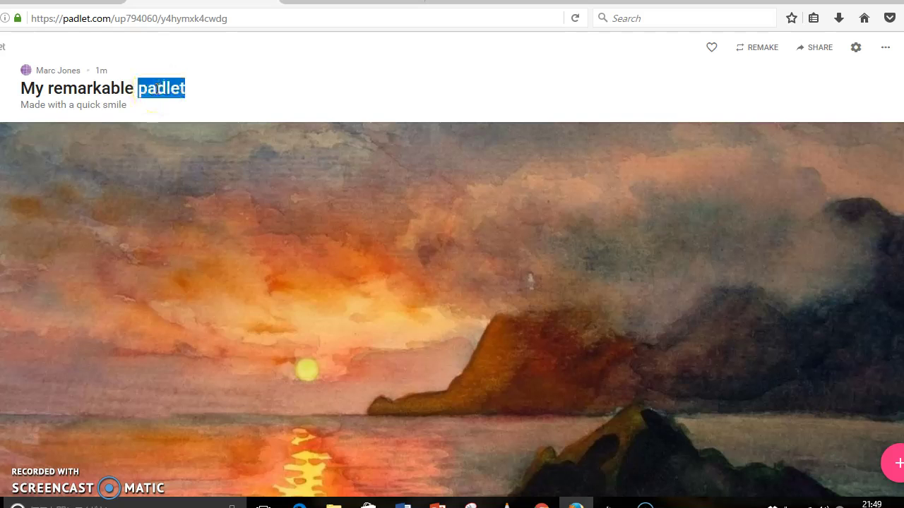
click(4, 47)
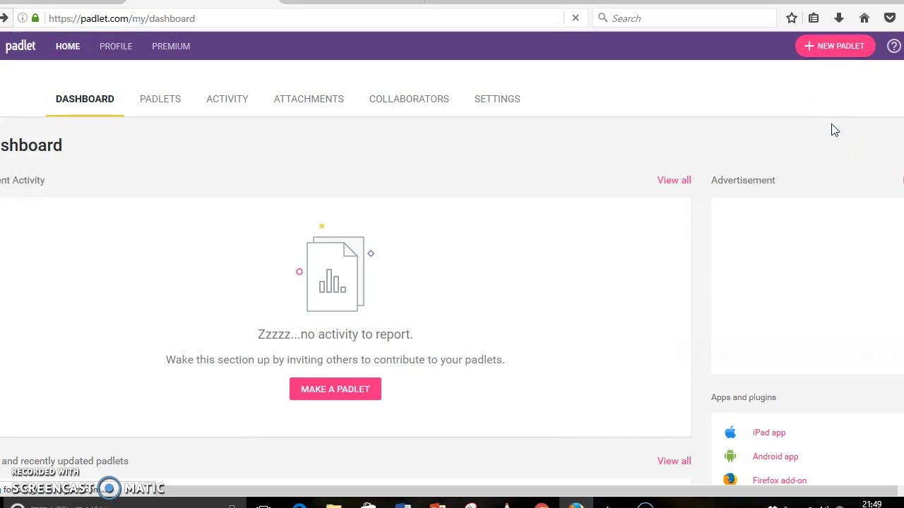
Create the corkboard padlet 'My stunning padlet' and decline site notifications with Not Now
click(339, 398)
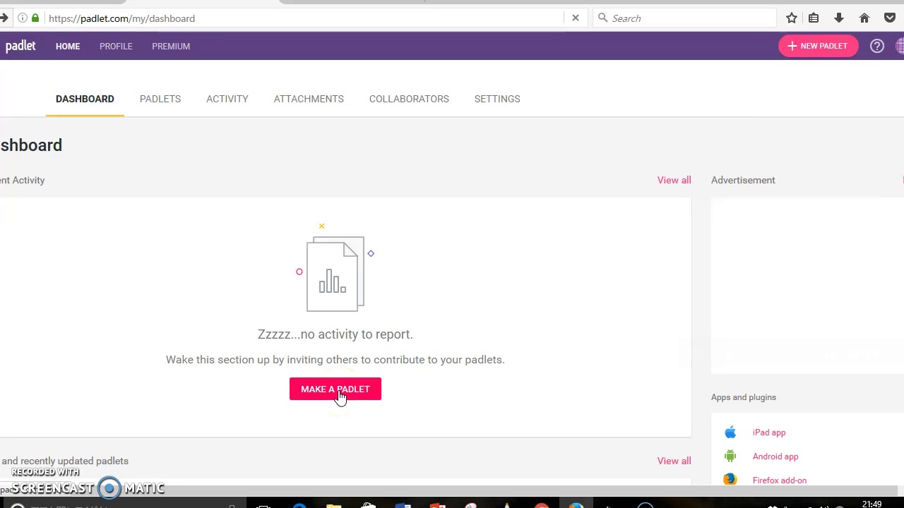
click(339, 397)
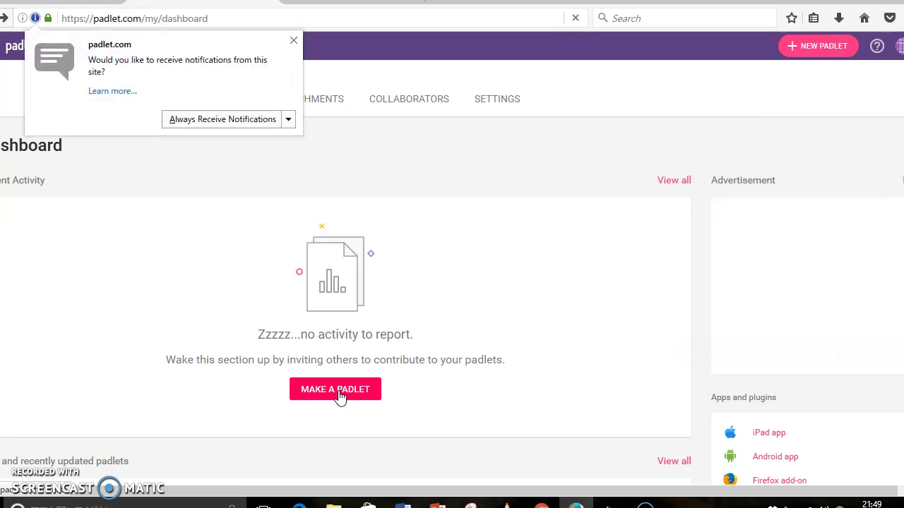
click(339, 397)
click(261, 113)
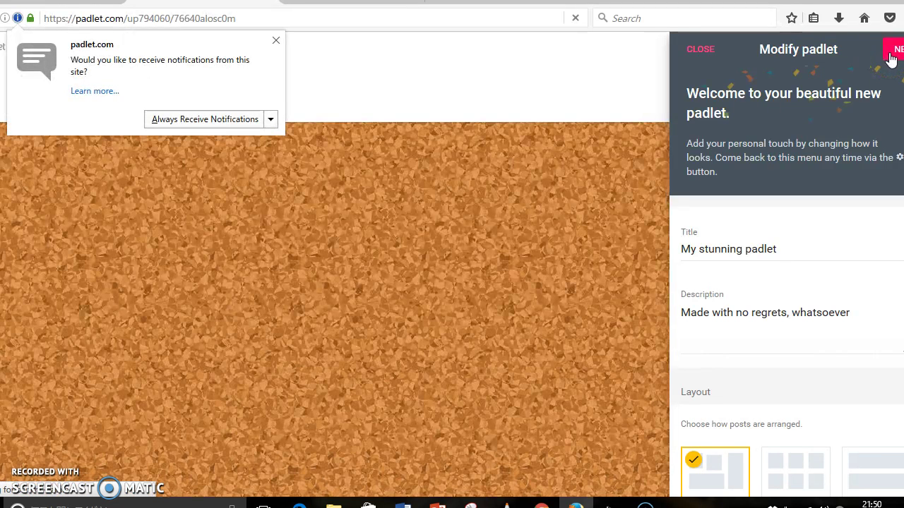
click(269, 118)
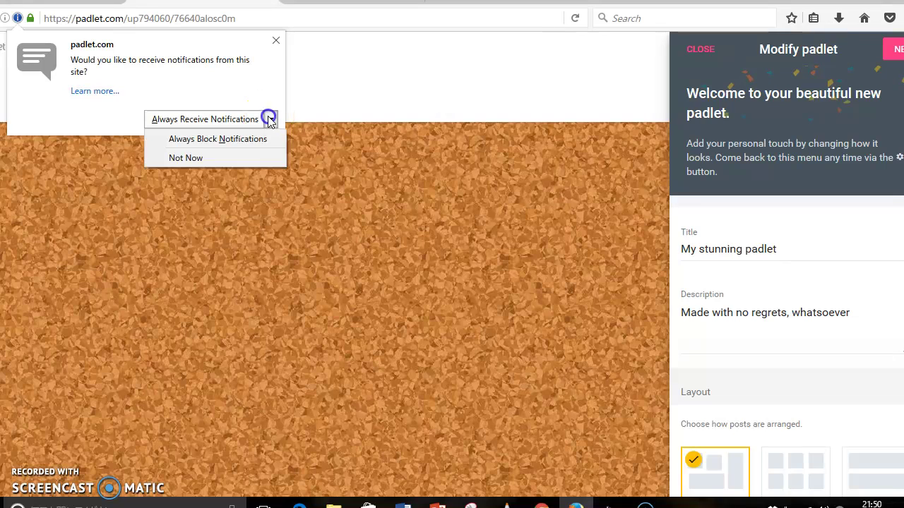
click(254, 157)
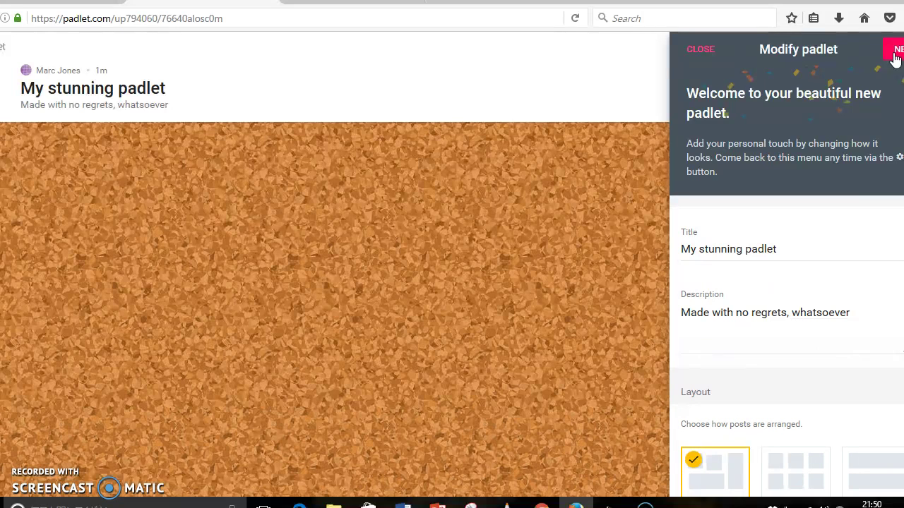
Step through the People & Privacy setup and close it to reveal the empty corkboard
click(895, 58)
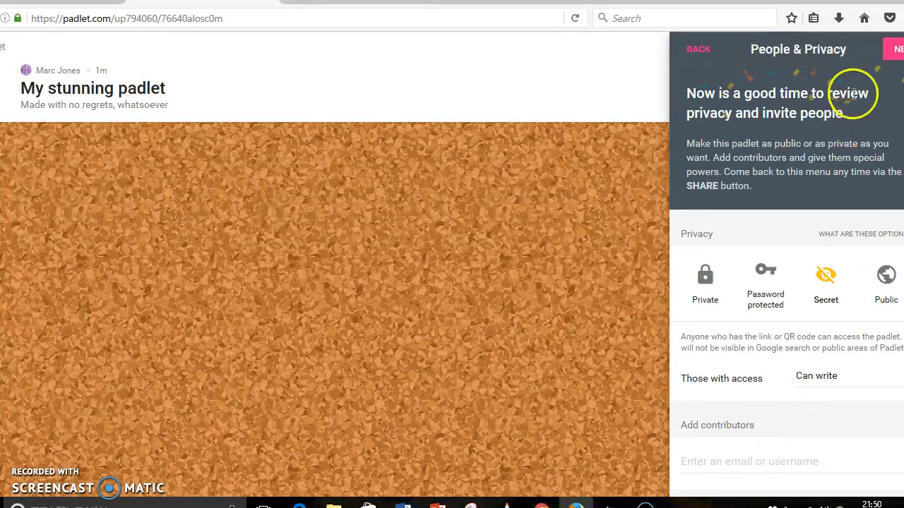
click(889, 49)
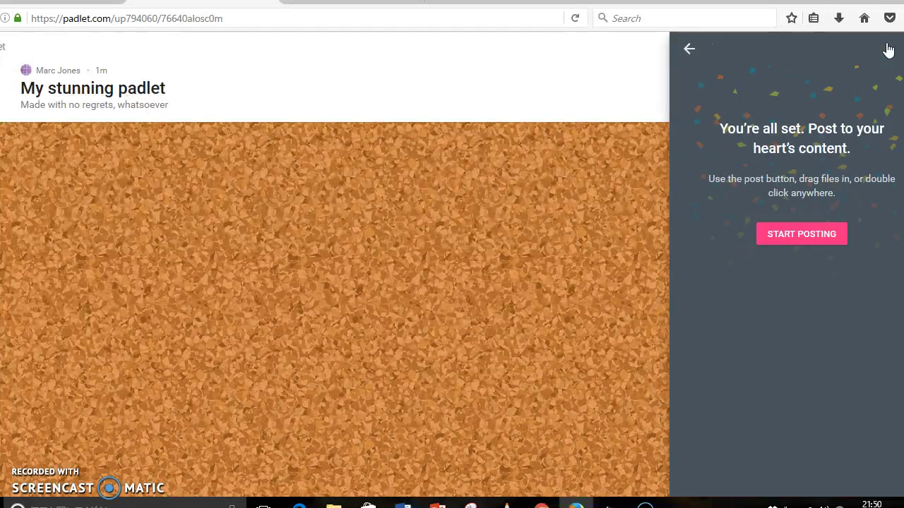
click(690, 50)
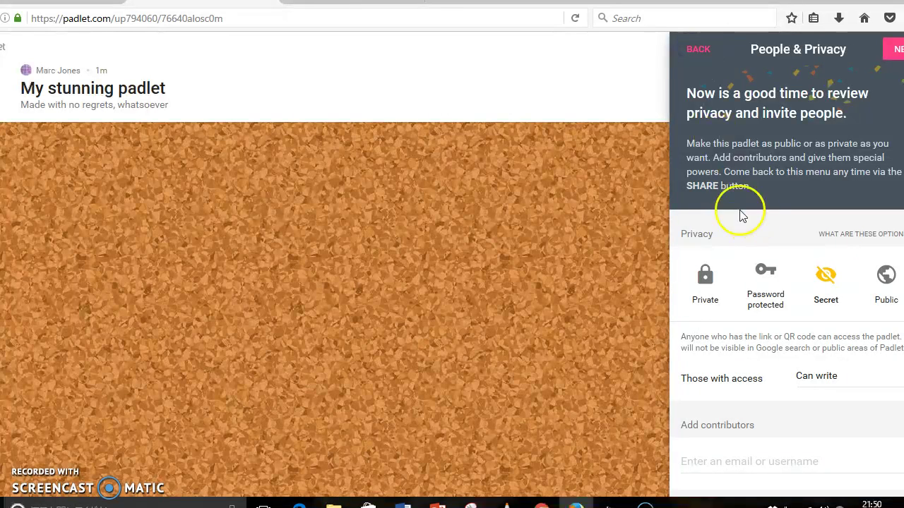
click(459, 82)
click(113, 84)
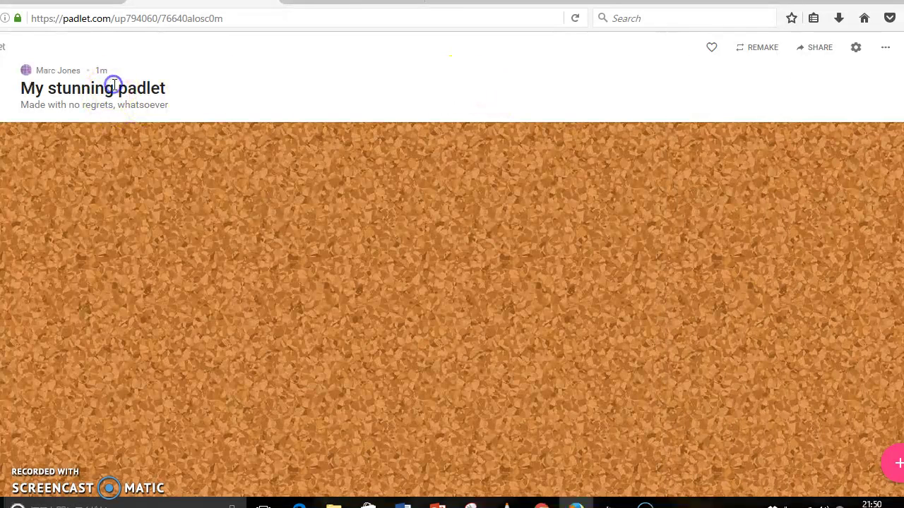
In the padlet settings, replace the title with 'Marc's Class Padlet'
click(856, 51)
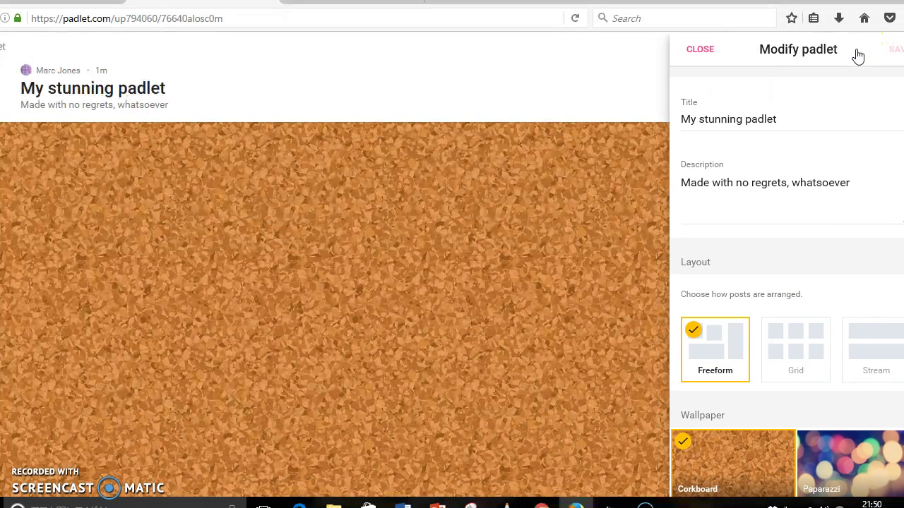
click(779, 119)
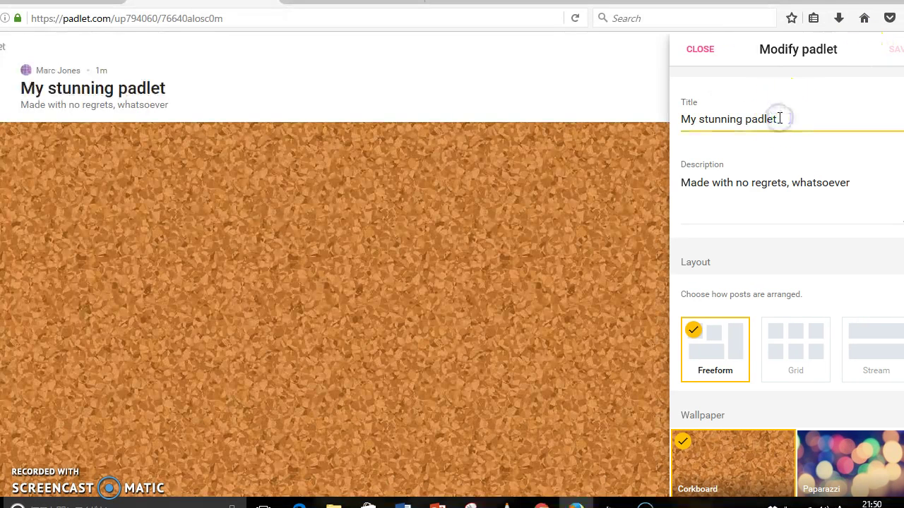
key(BackSpace)
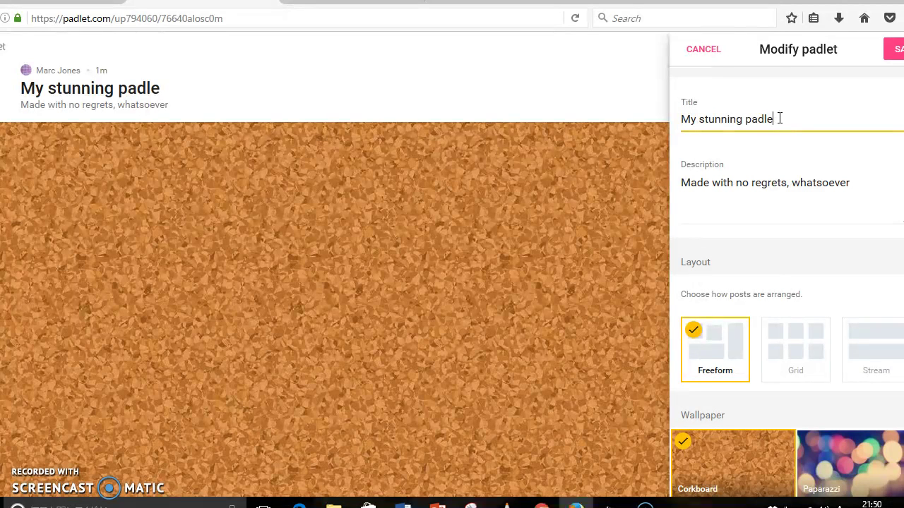
key(BackSpace)
key(BackSpace)
key(BackSpace)
key(ctrl+a)
key(BackSpace)
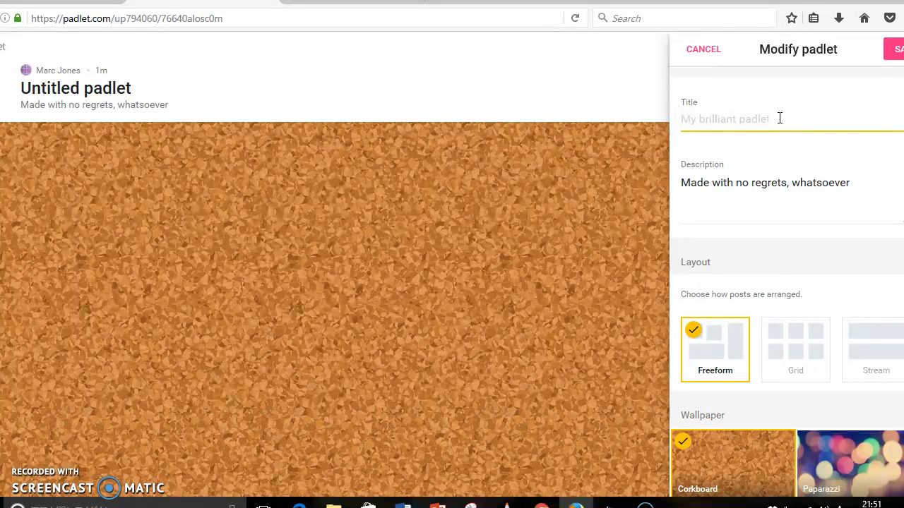
text(Marc)
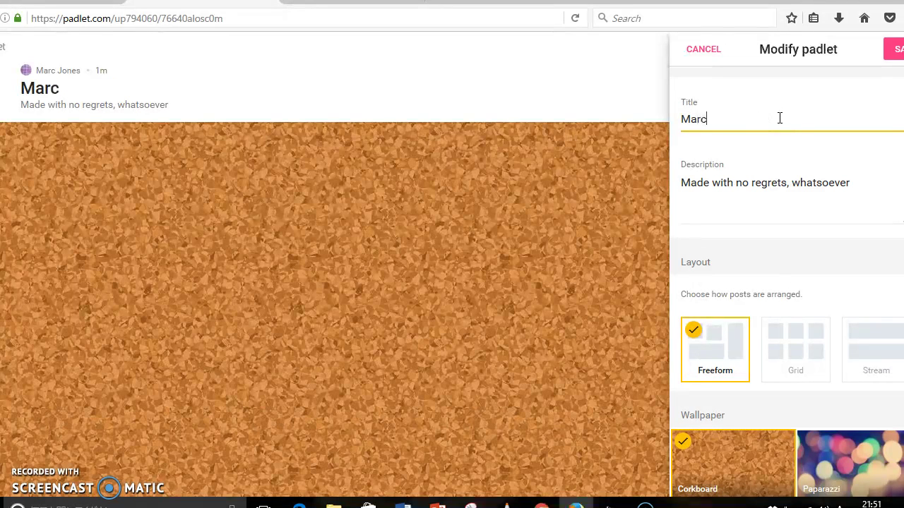
text('s)
text( Class)
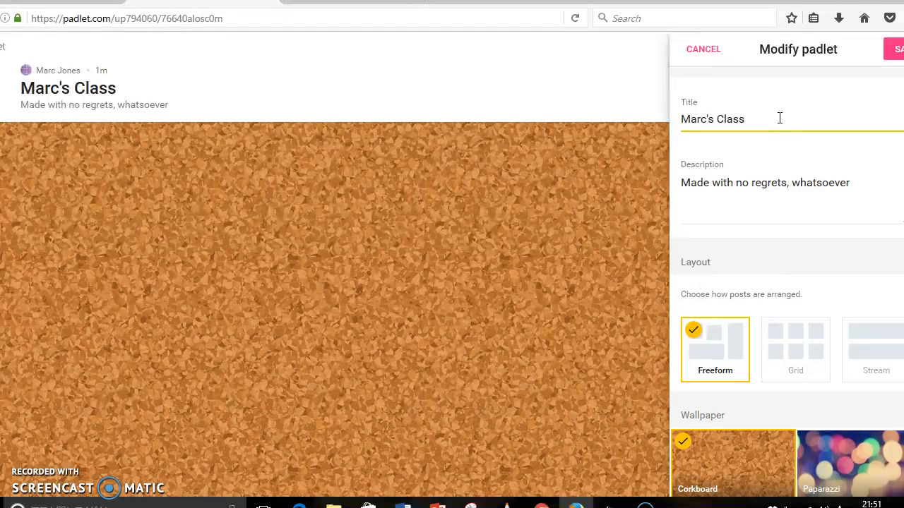
text( Padlet)
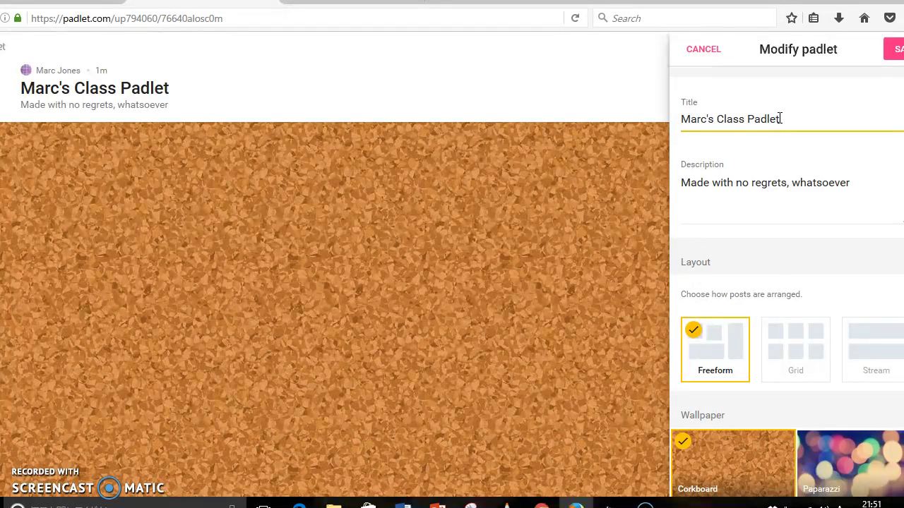
Keep the unsaved title, save it after retrying past the error, and close settings
click(558, 191)
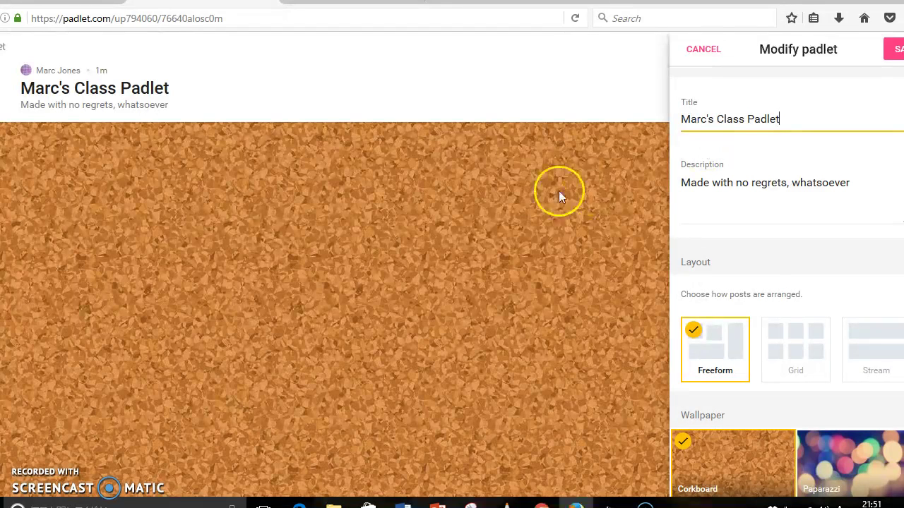
click(67, 208)
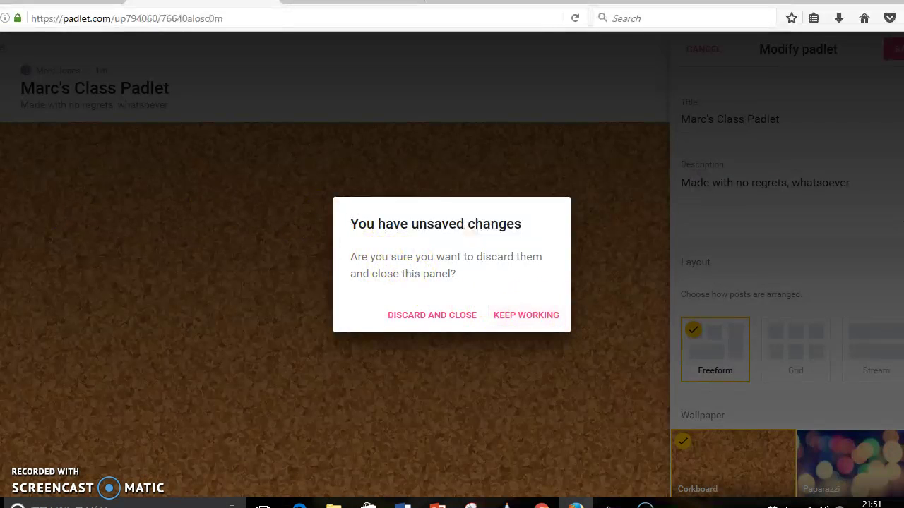
drag(514, 266, 517, 225)
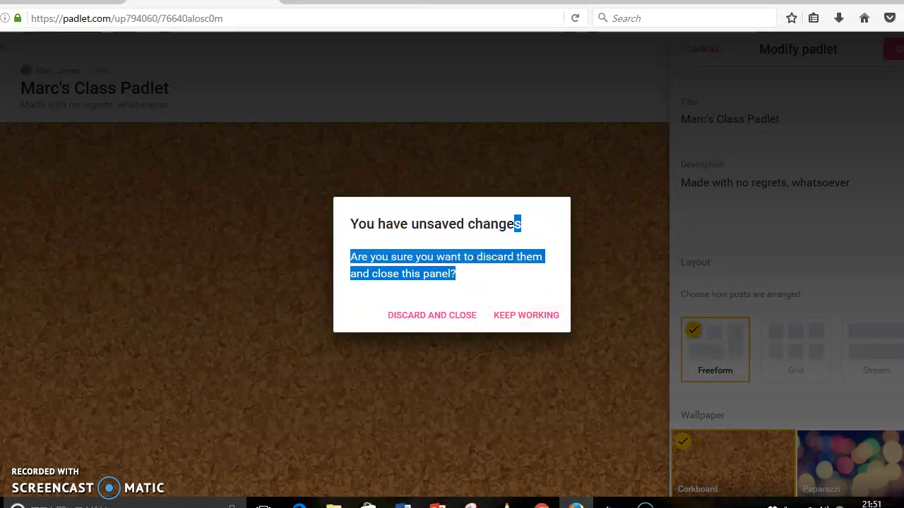
click(536, 316)
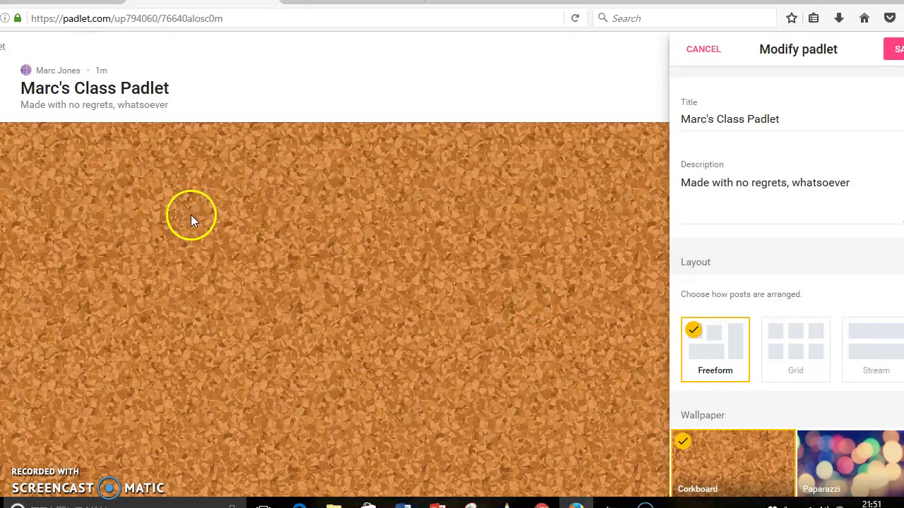
click(894, 49)
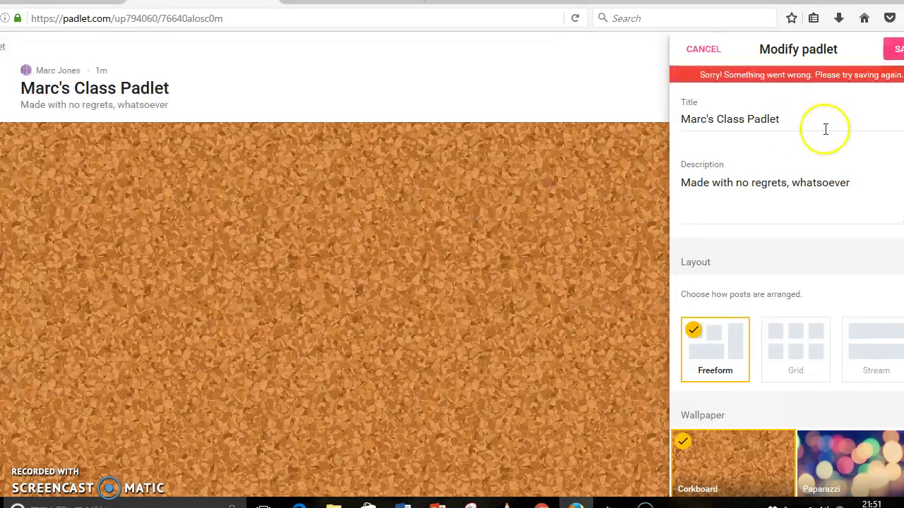
click(893, 50)
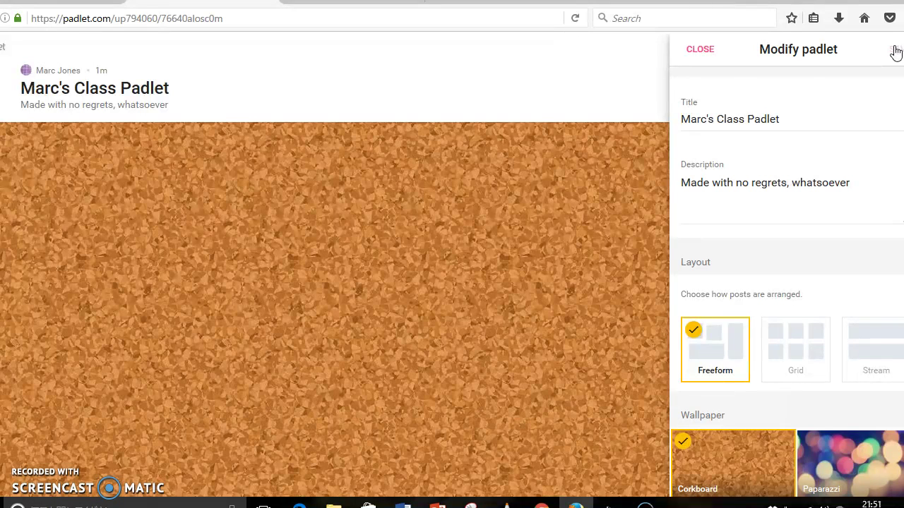
click(699, 50)
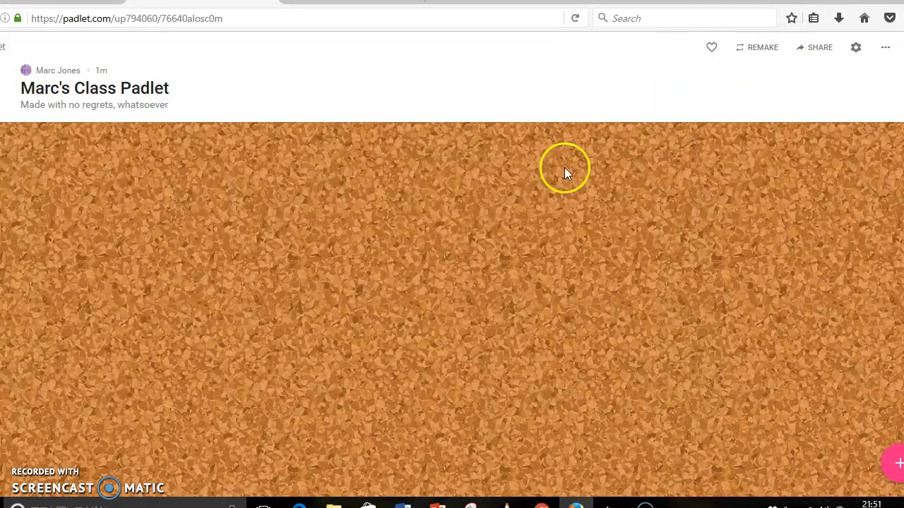
Add a 'Welcome' post: 'Please post any questions you have, or anything that you want to talk about.'
double_click(111, 170)
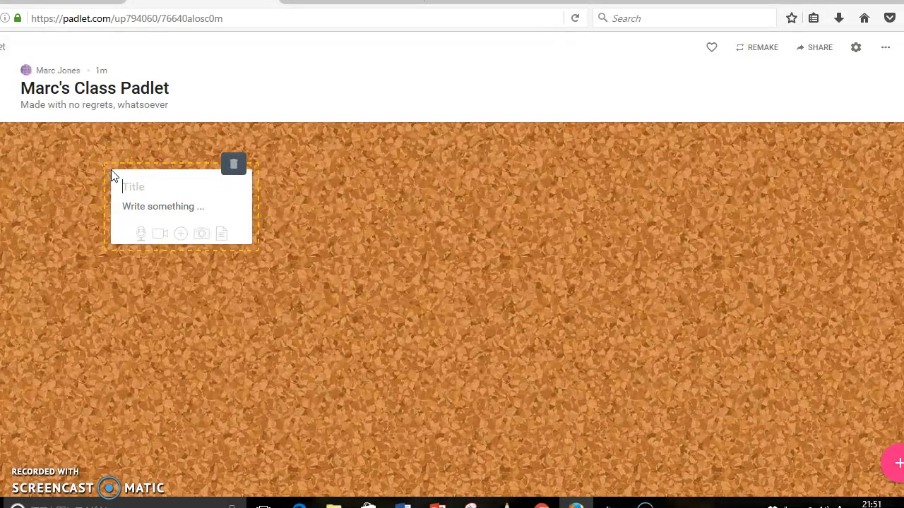
text(Welcom)
text(e)
click(138, 210)
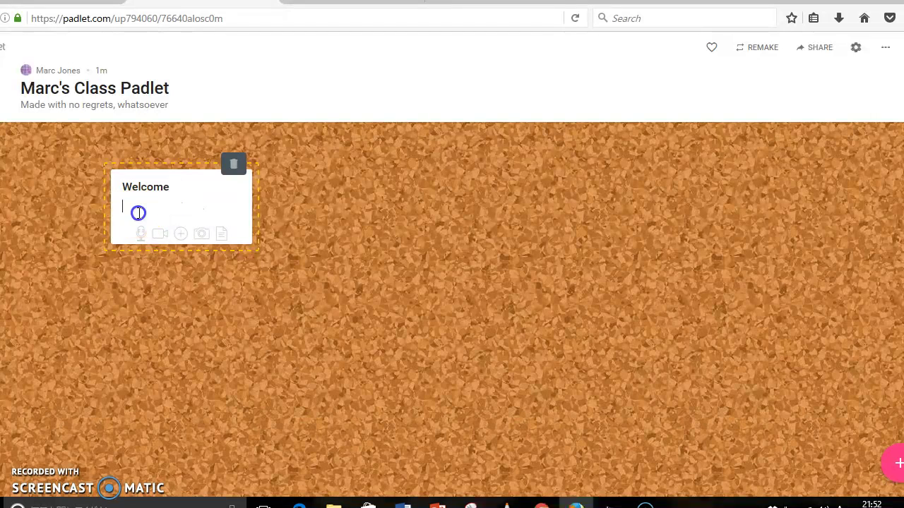
text(Ple)
text(ase post)
text( any que)
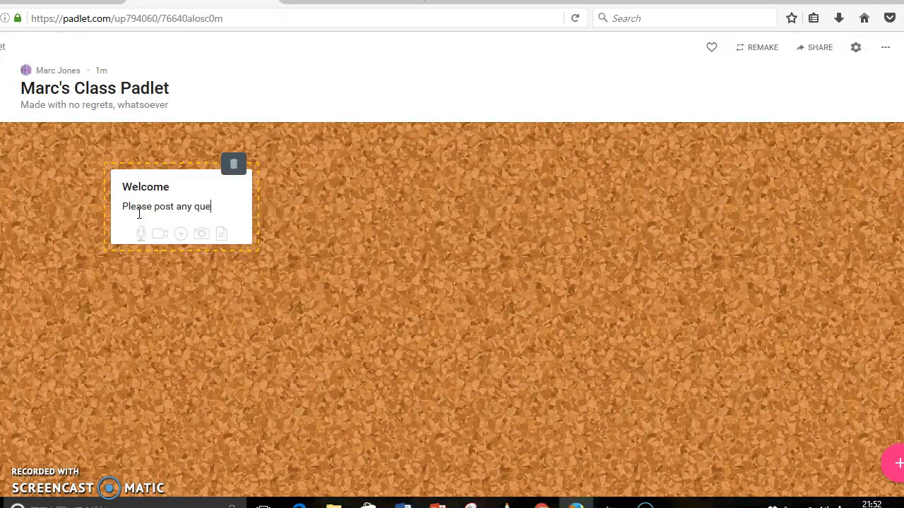
text(stions y)
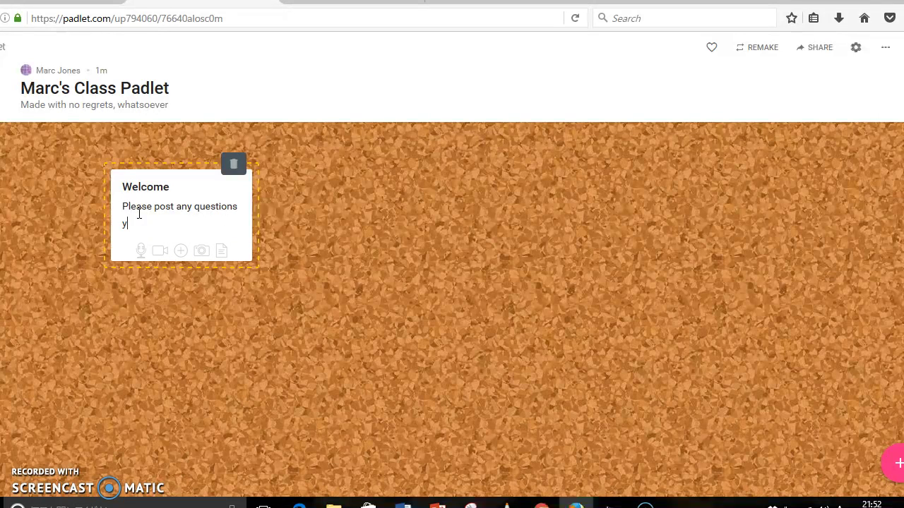
text(ou have)
text(, or anythi)
text(ng that you)
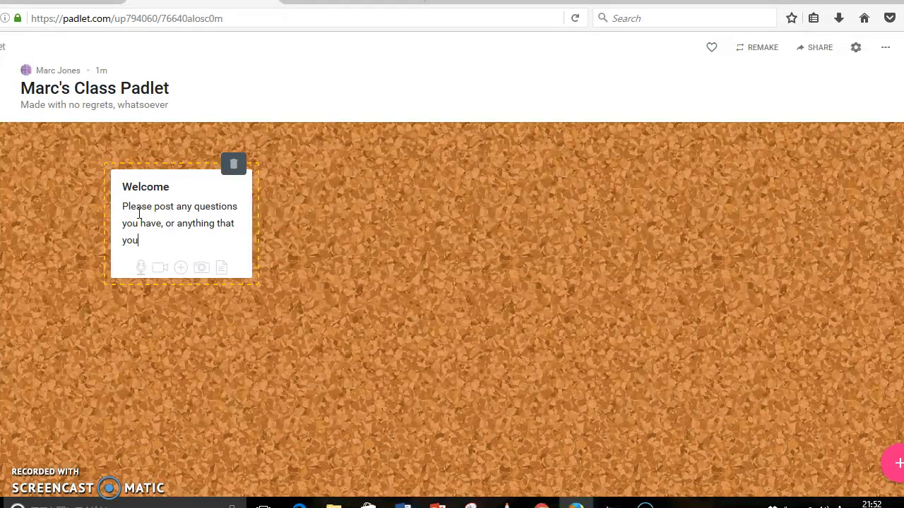
text( wa)
key(BackSpace)
text(want t)
text(o talk a)
text(bout.)
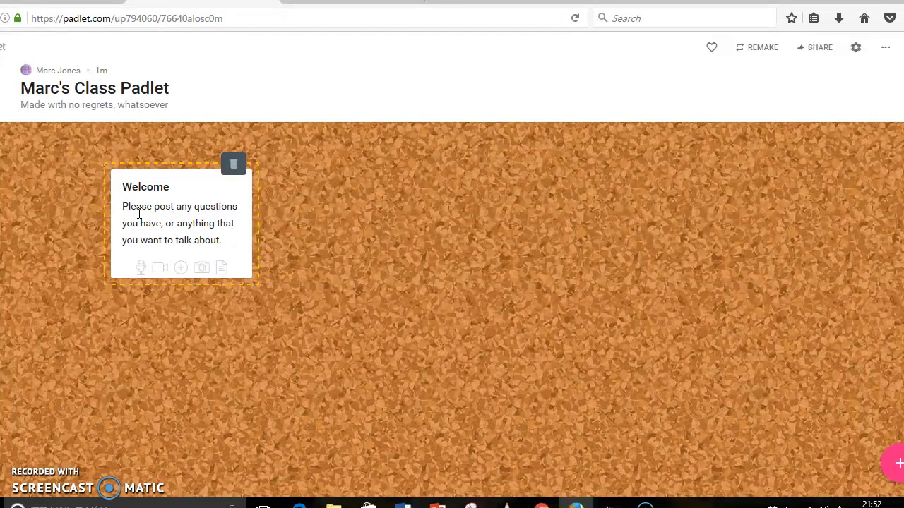
key(Return)
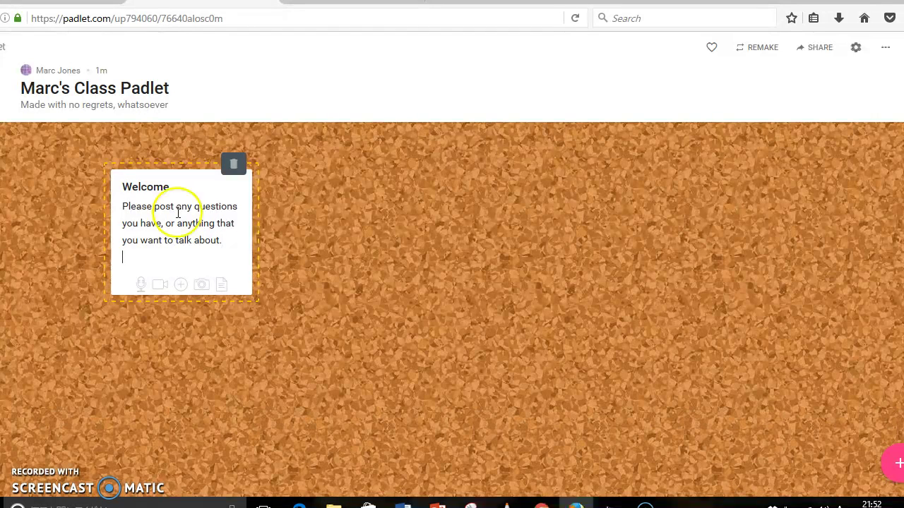
click(387, 231)
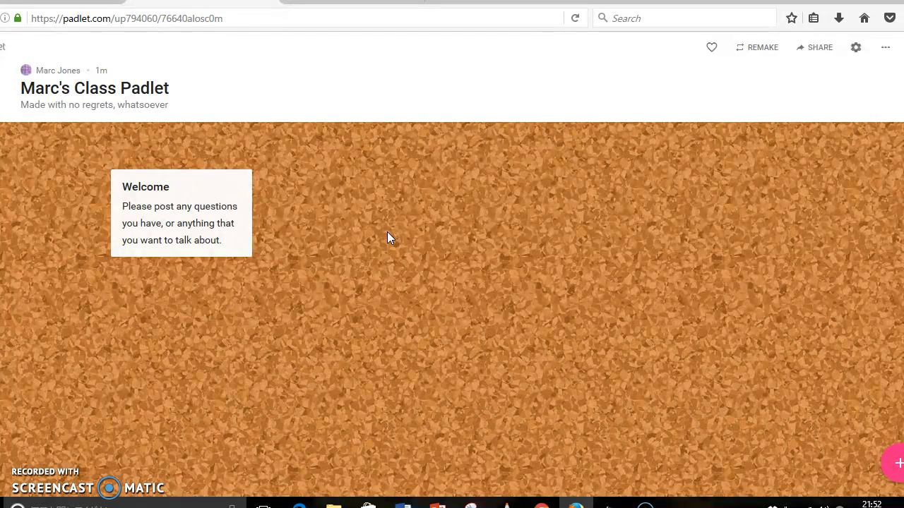
Copy the padlet's web address and switch to Microsoft Edge to open it
drag(227, 17, 24, 21)
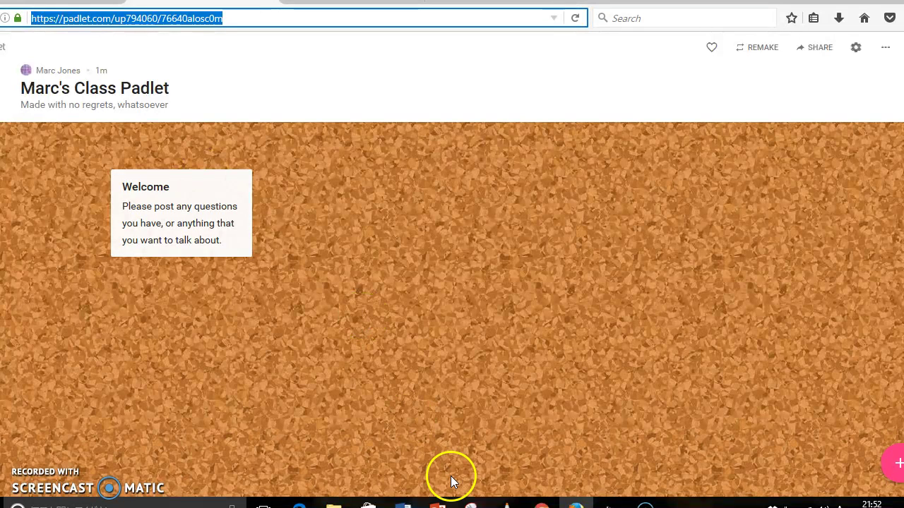
click(299, 504)
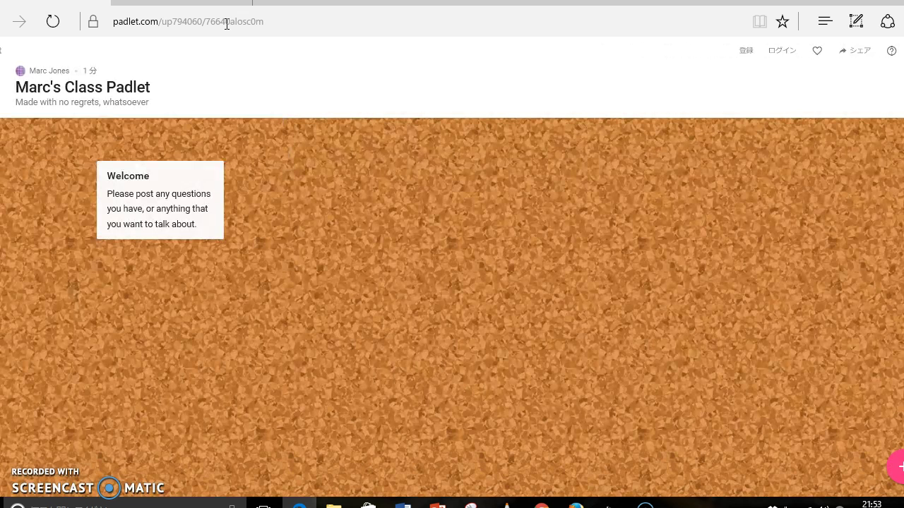
Post 'Pronunciation question' asking whether walk has a silent /l/, since someone pronounced it
click(468, 165)
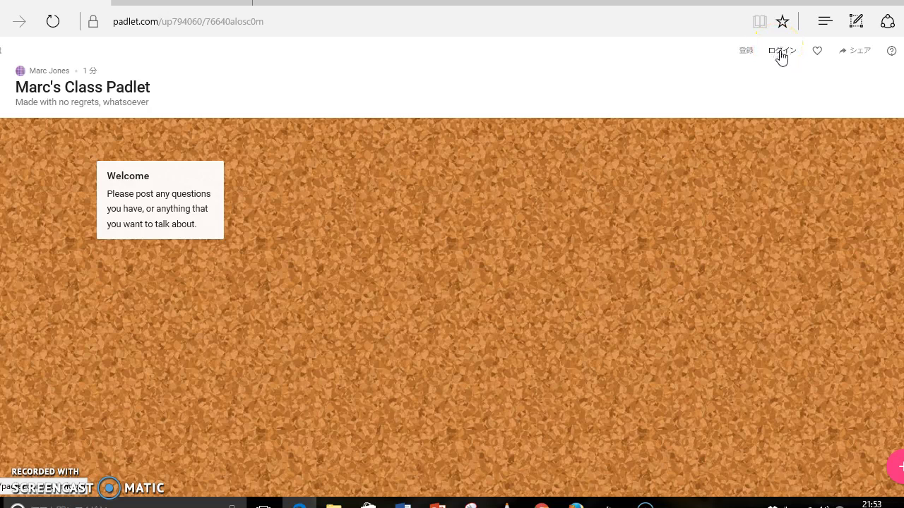
double_click(281, 237)
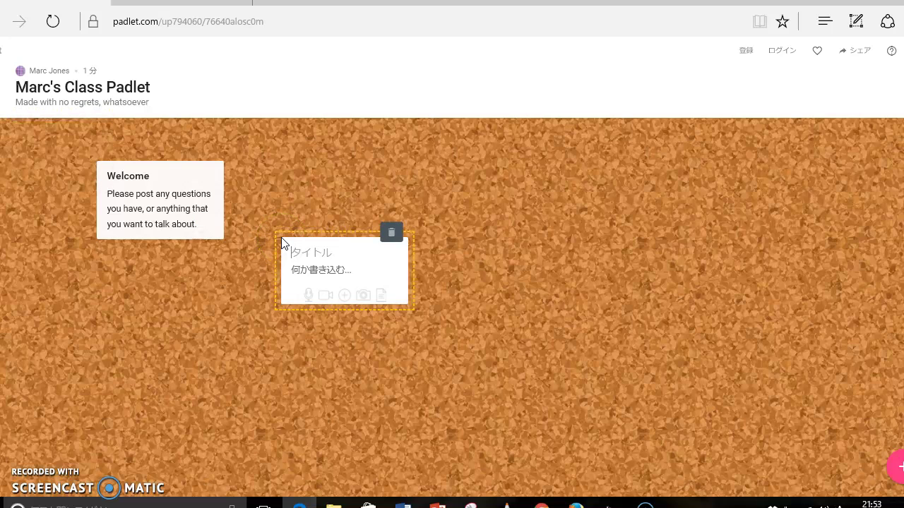
text(P)
text(ronunci)
text(ation ques)
text(tion)
click(293, 261)
text(D)
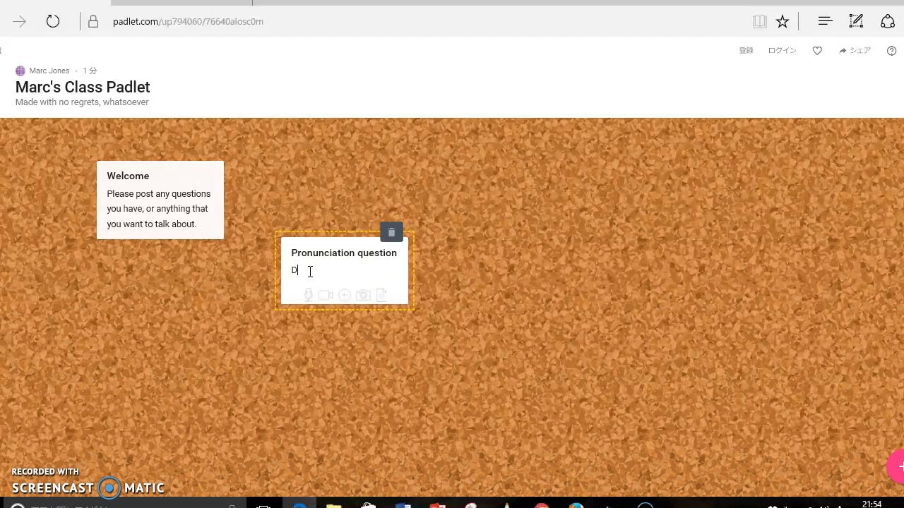
text(oes)
text( walk h)
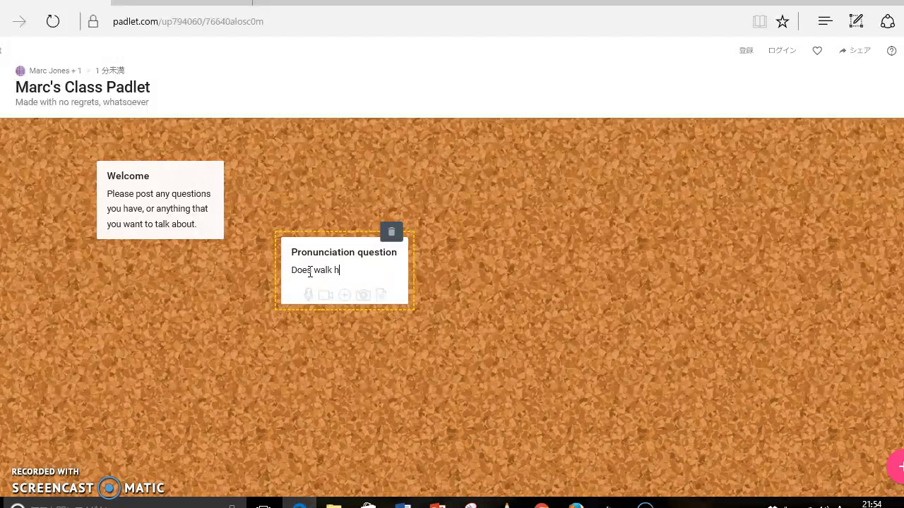
text(ave a )
text(silent)
text( /l)
text(/, beca)
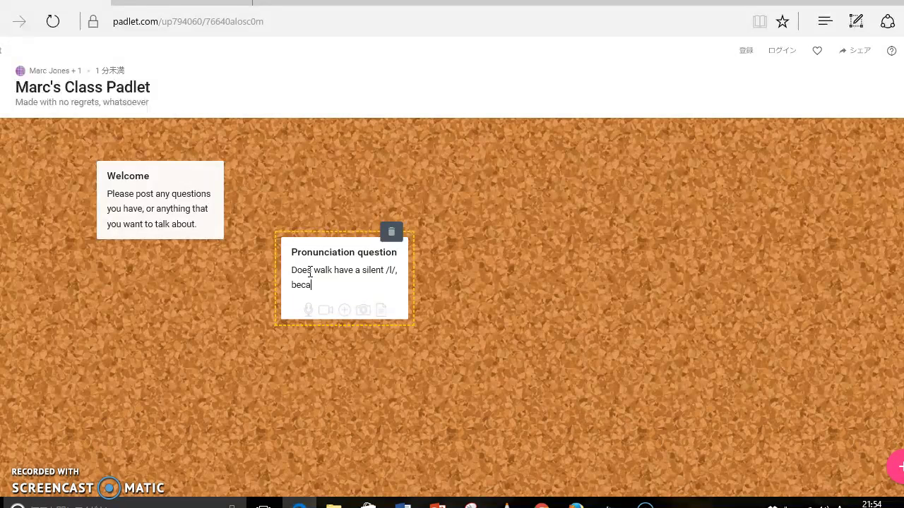
text(use I saw )
text(someone)
text( pronounce )
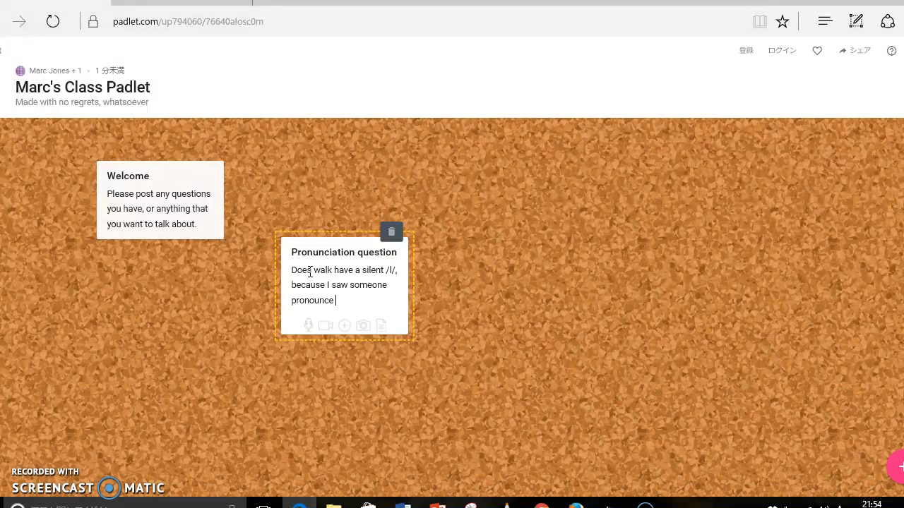
text(wal)
text(k with a )
text(pron)
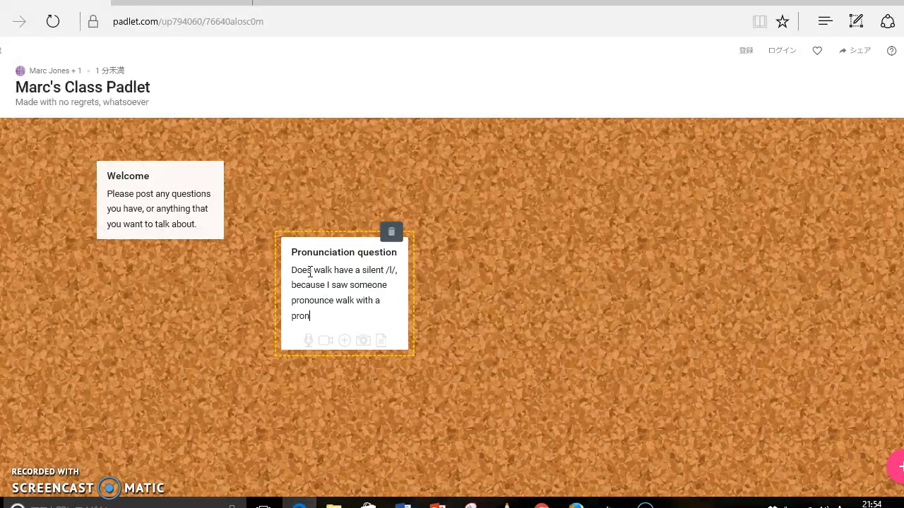
text(ounced )
text(/l/ i)
text(n a )
text(film)
key(BackSpace)
text(the)
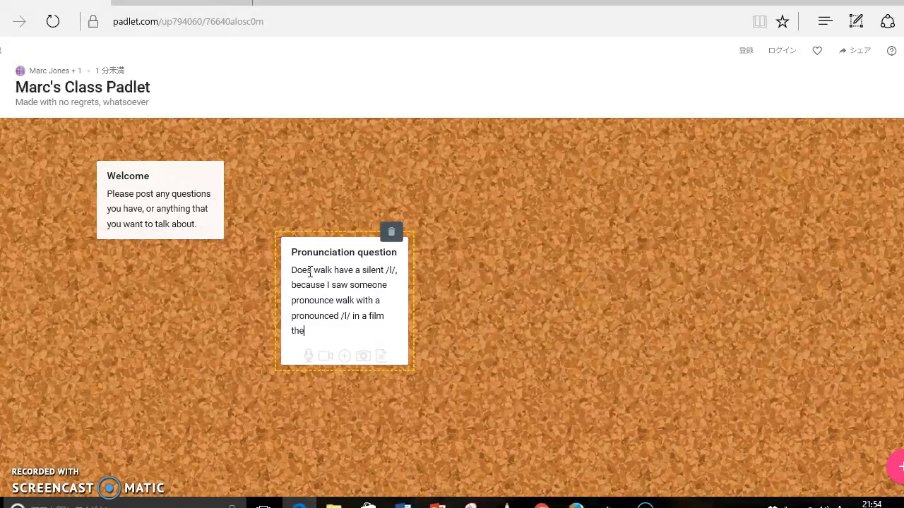
text( other other)
text( day?)
key(Return)
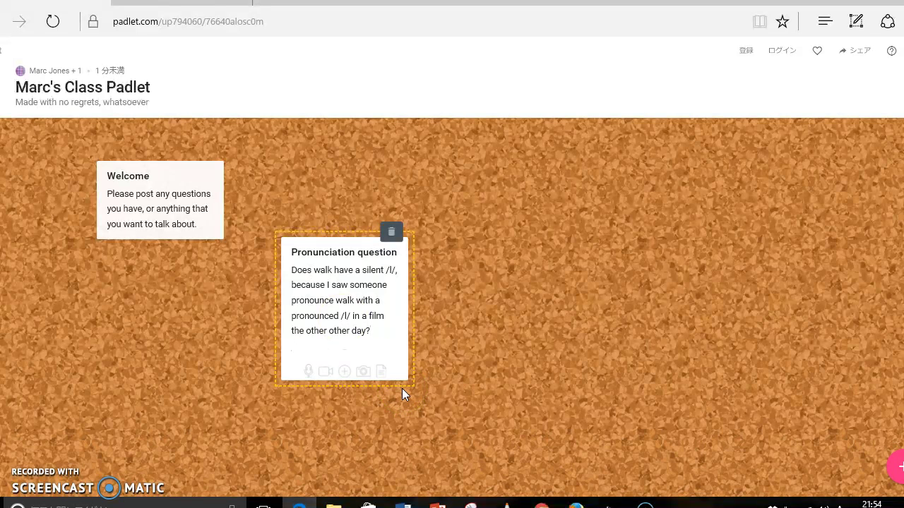
key(BackSpace)
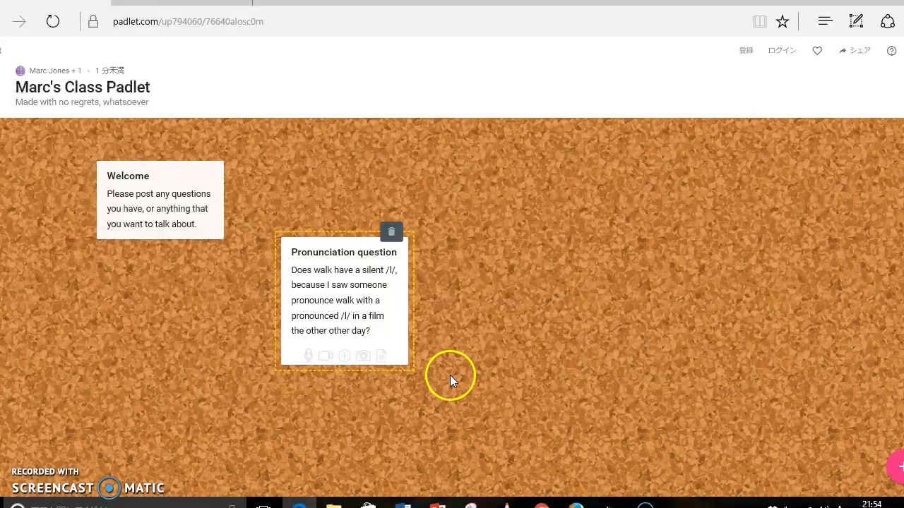
click(449, 375)
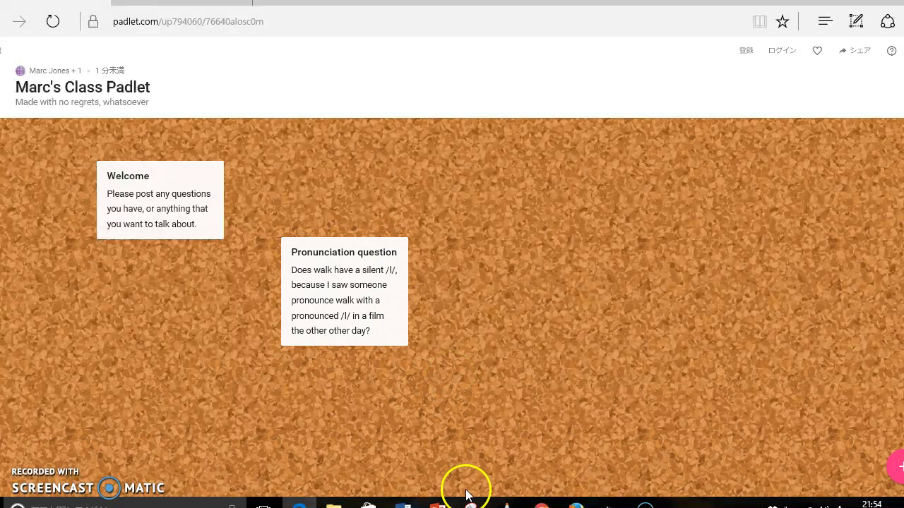
Return to Firefox and click into and out of the Pronunciation question post
mouse_move(576, 502)
click(558, 452)
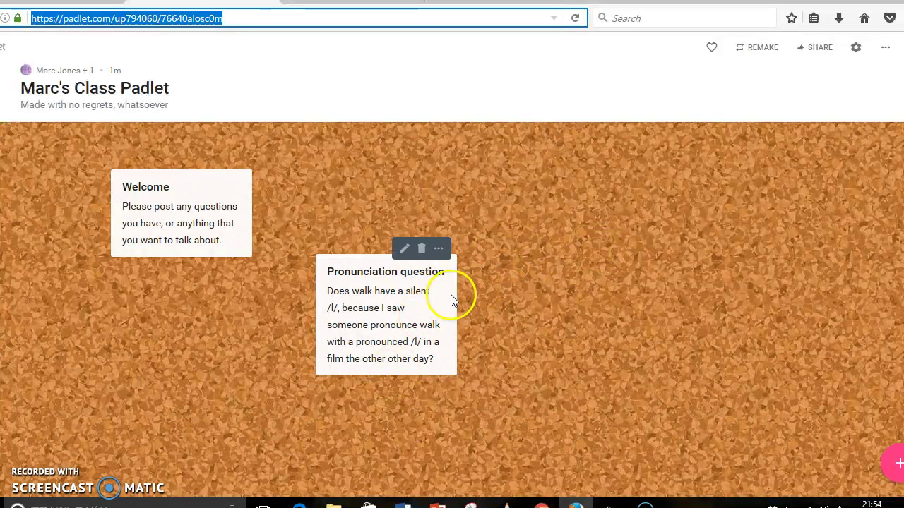
mouse_move(385, 311)
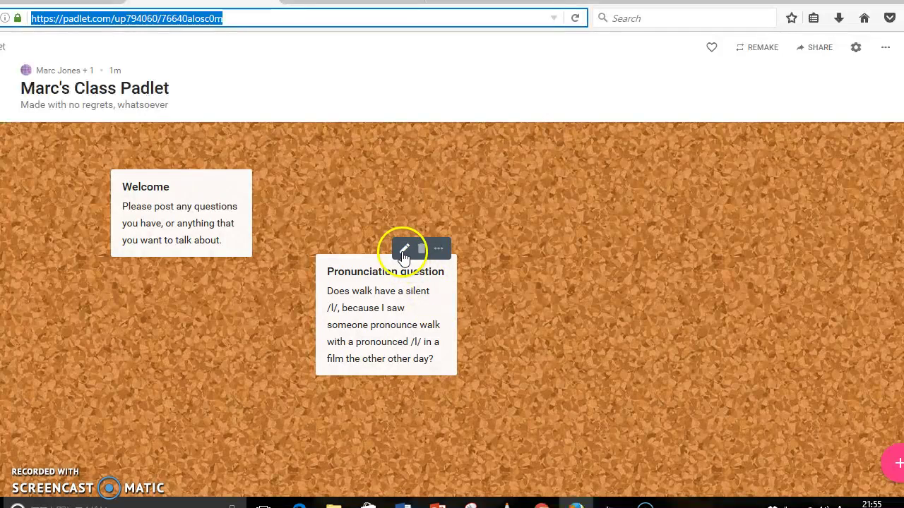
click(403, 249)
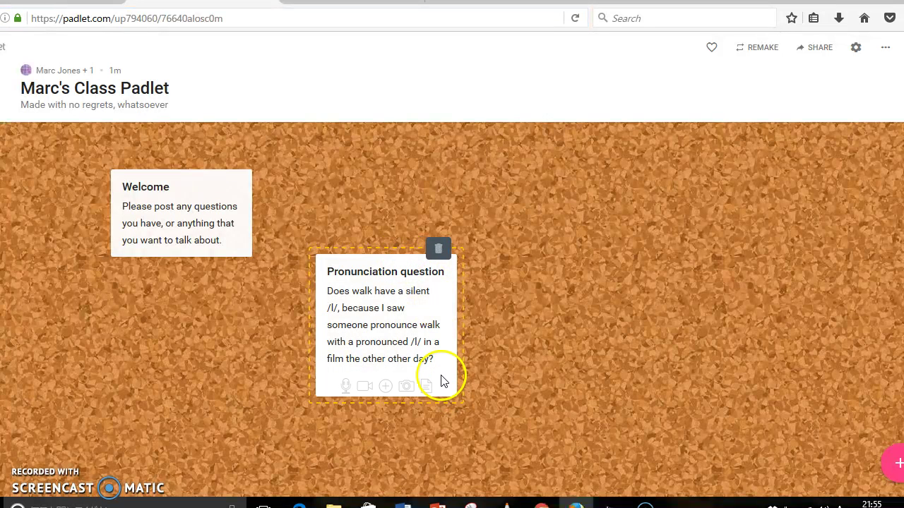
click(509, 298)
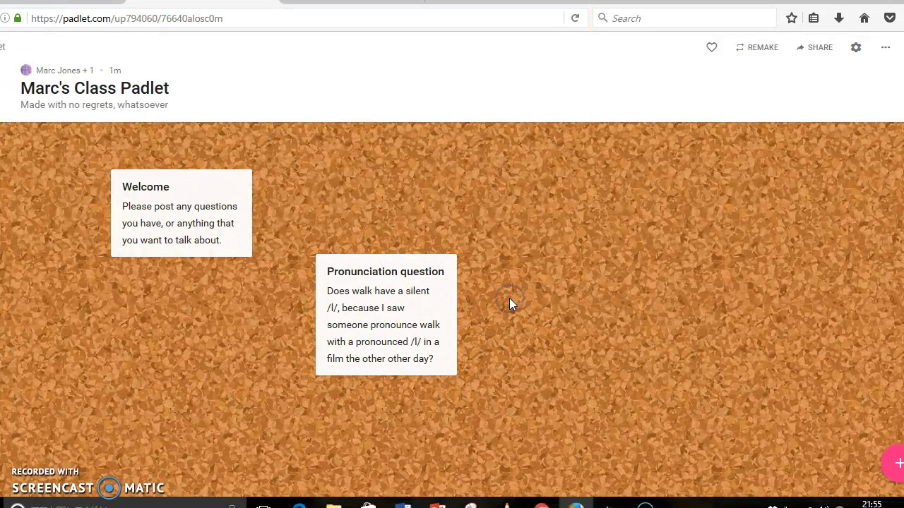
Add an 'Answer' post under the question reading 'No the person talking was a weirdo,'
double_click(340, 410)
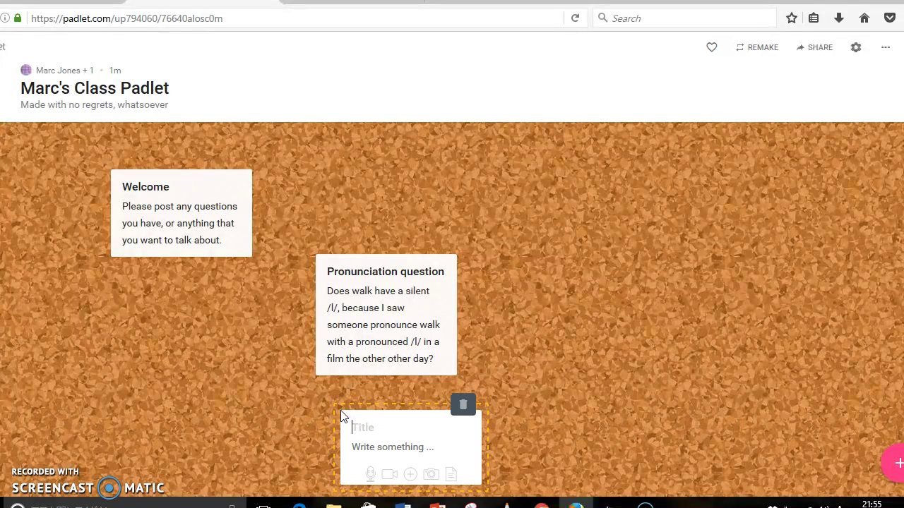
drag(369, 422, 358, 390)
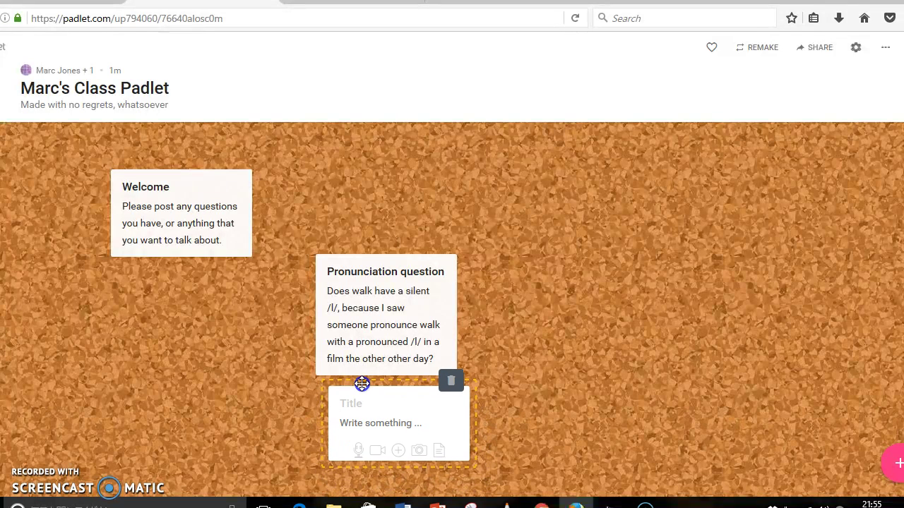
click(347, 399)
text(An)
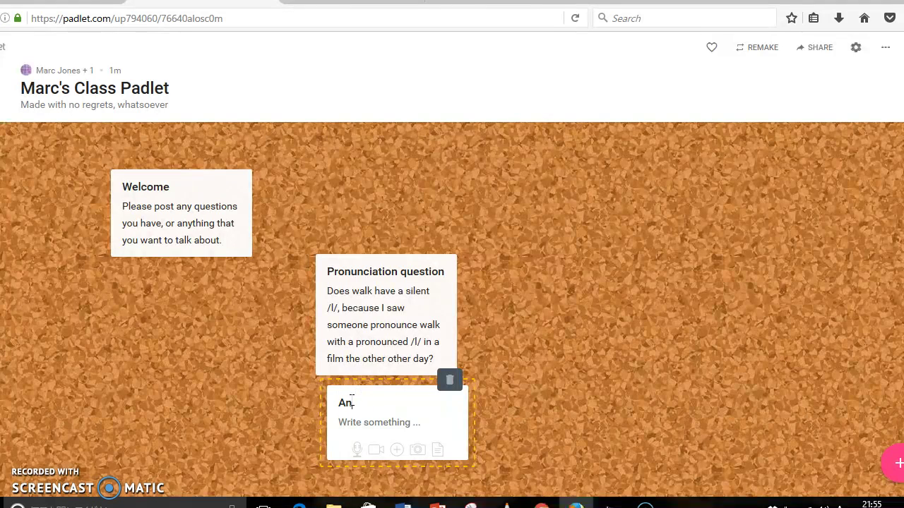
text(swer)
click(350, 421)
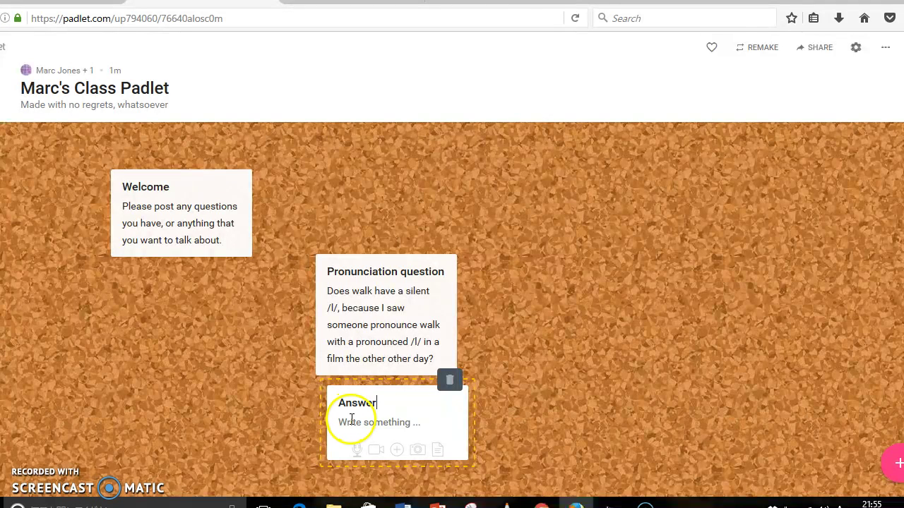
text(No)
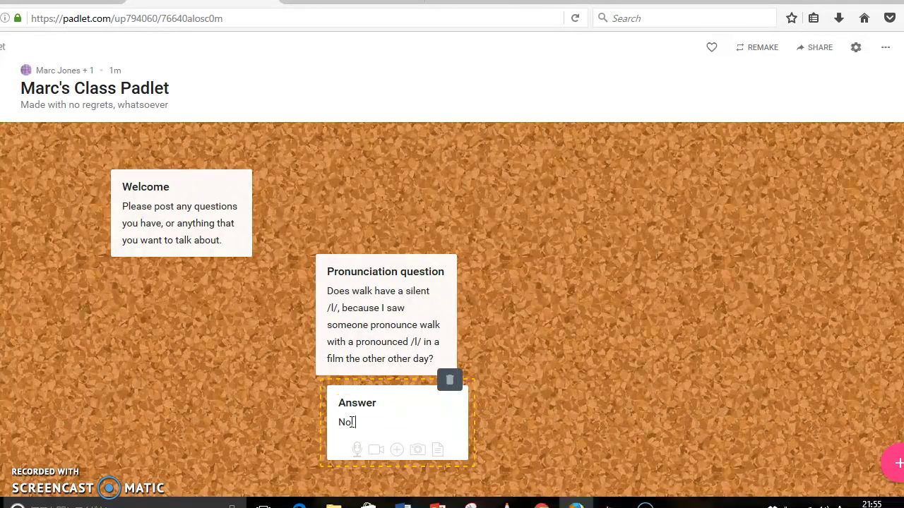
text( the person t)
text(alking was a)
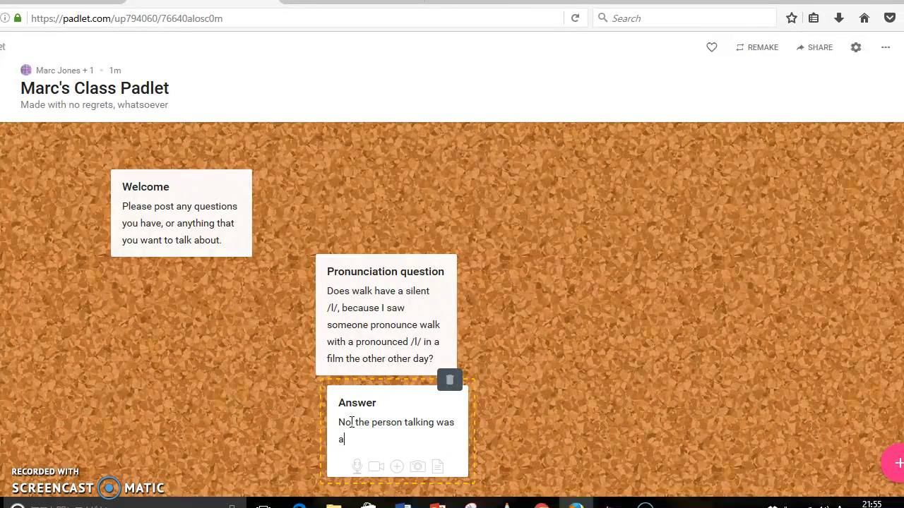
text( weirdo,)
click(505, 337)
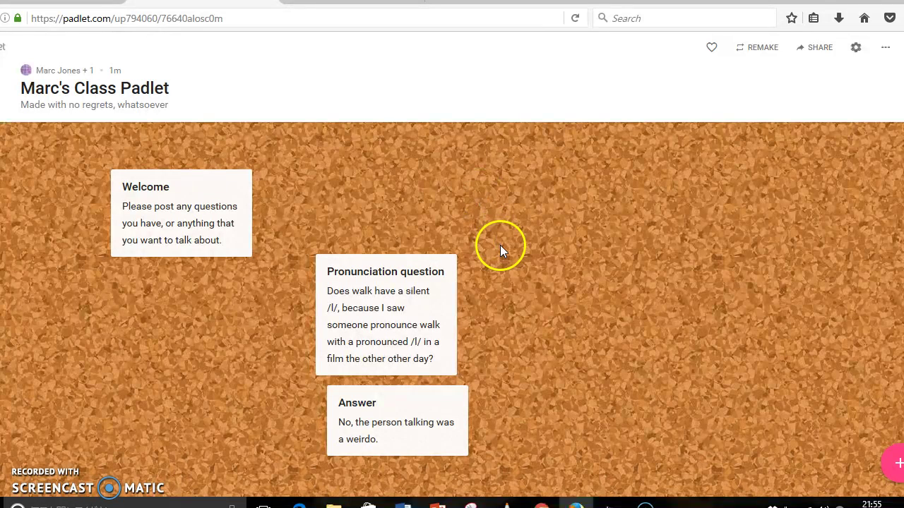
Open youtube.com in a new tab and search for 'getgreattenglish'
click(472, 172)
key(ctrl+t)
text(you)
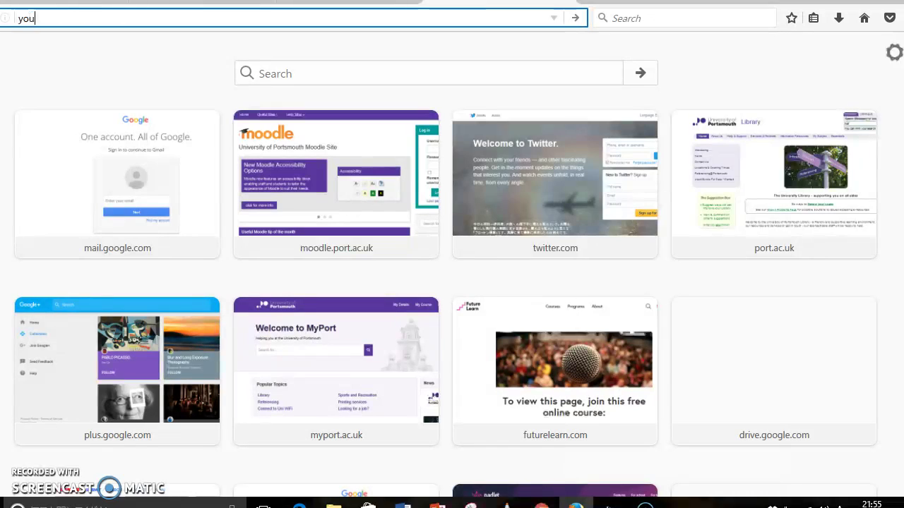
text(tube)
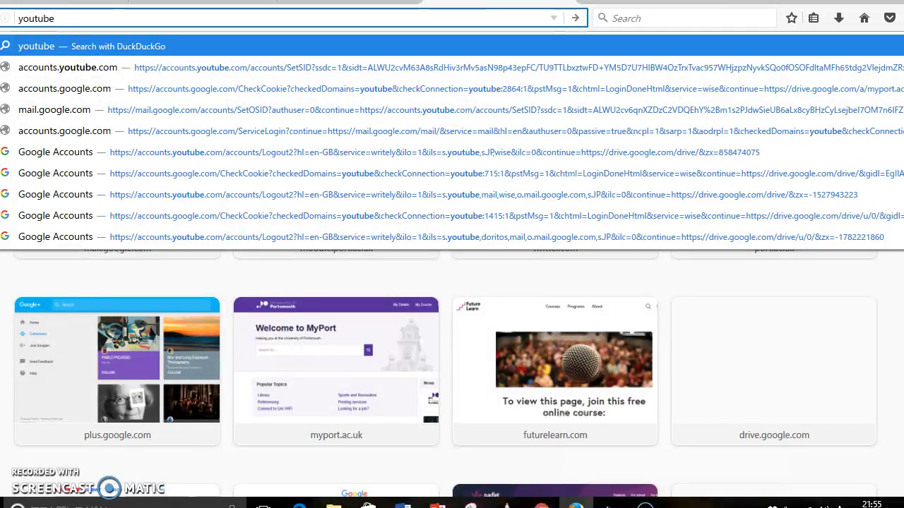
text(.com)
key(Return)
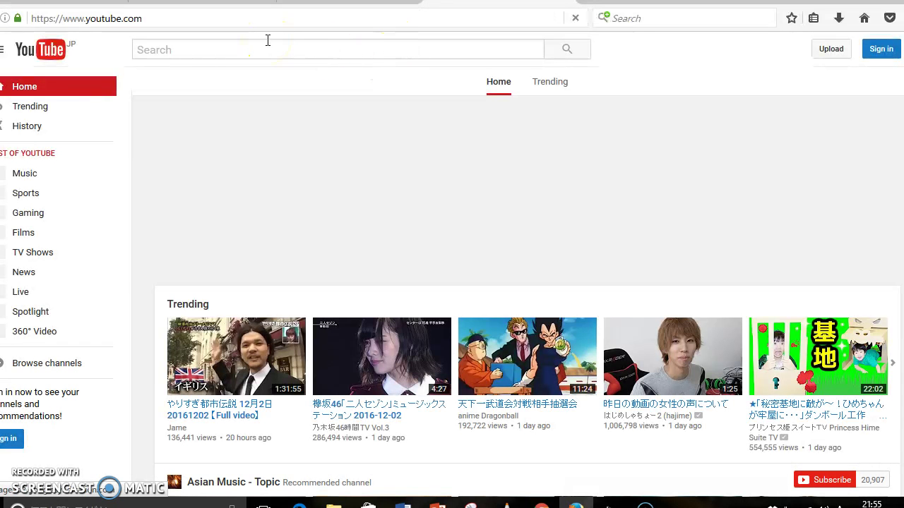
click(266, 40)
text(get)
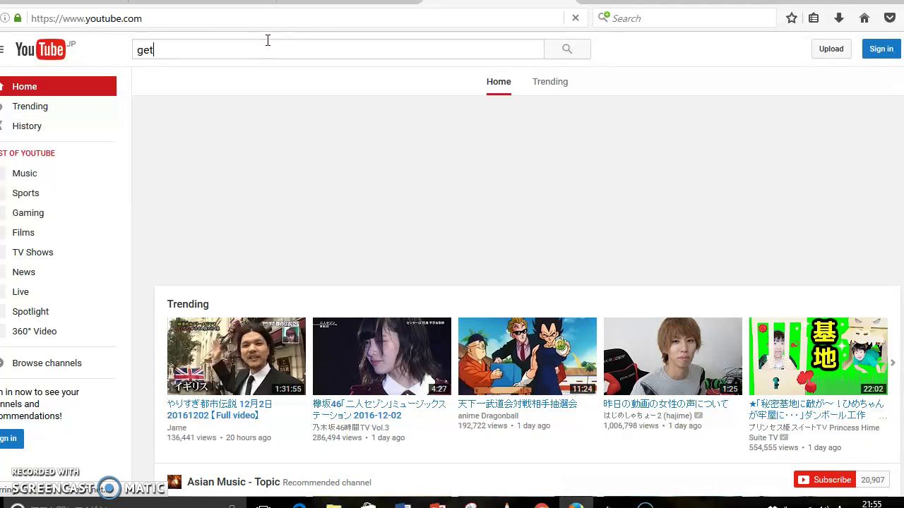
text(great)
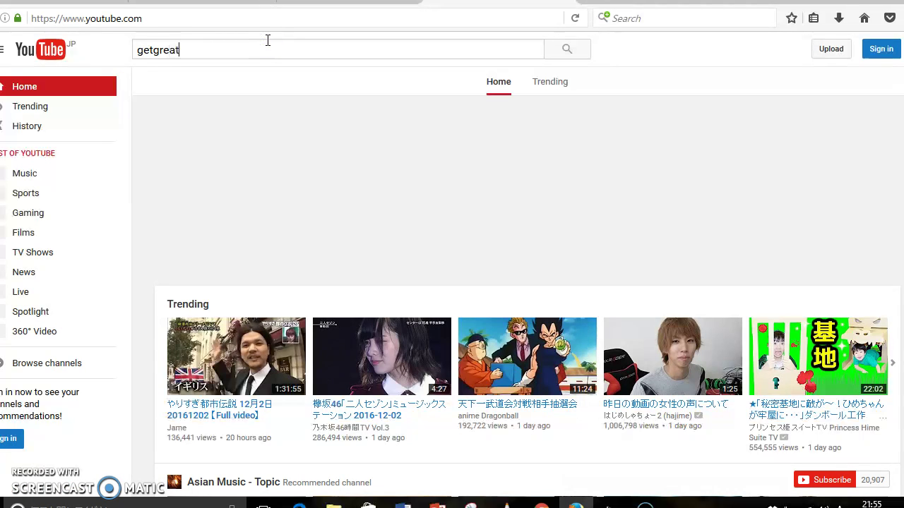
text(t)
text(english)
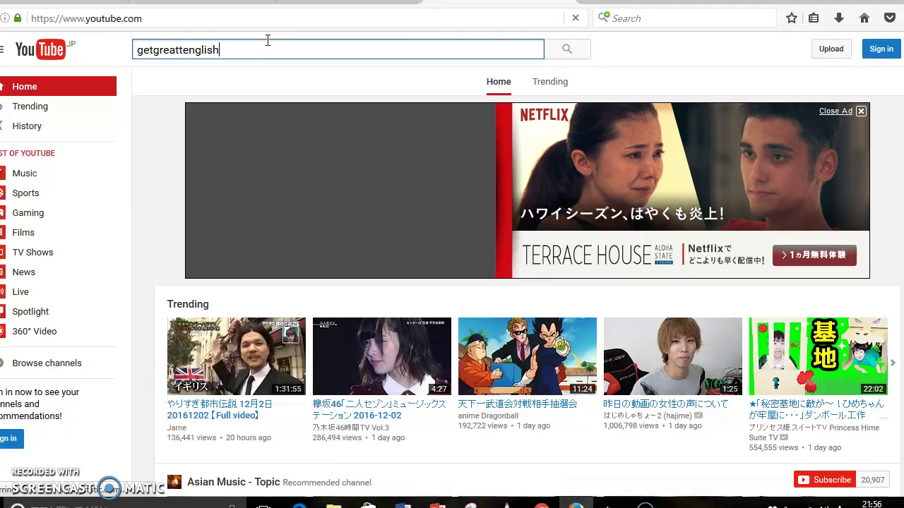
key(Return)
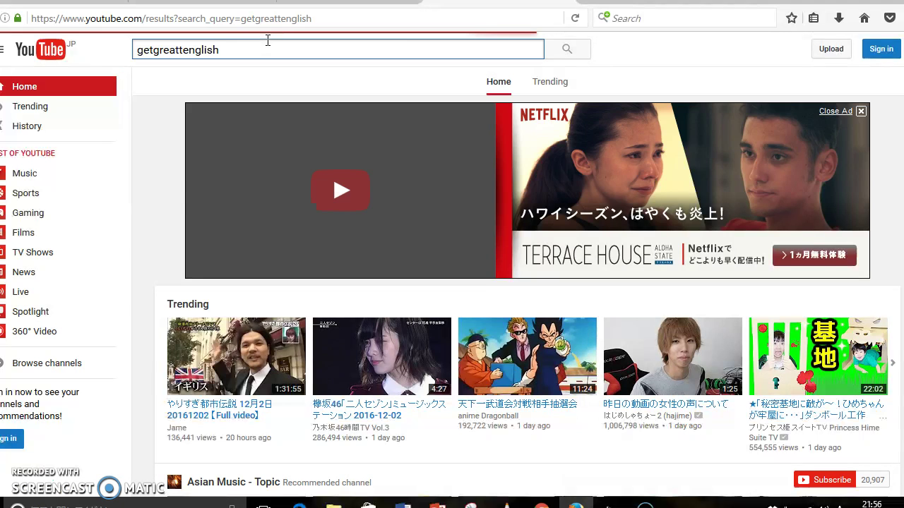
Correct the search to 'getgreatenglish' and run it again
click(215, 44)
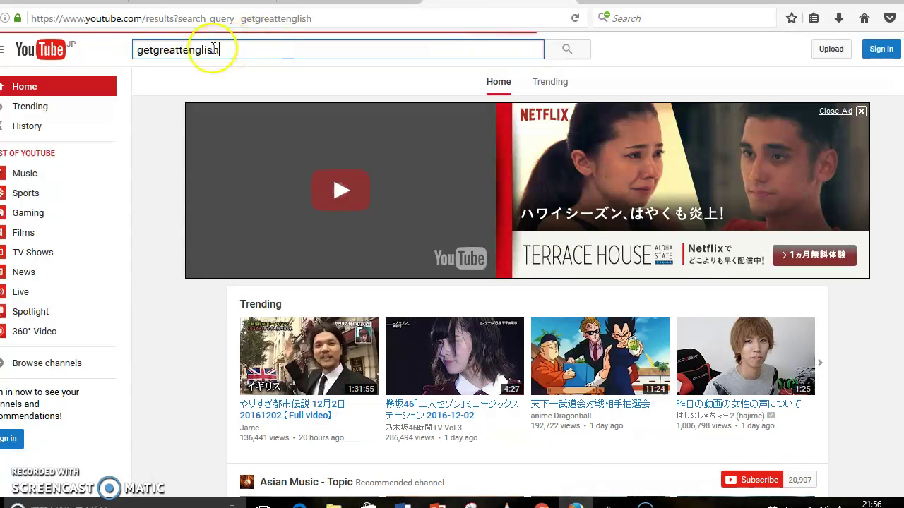
click(185, 48)
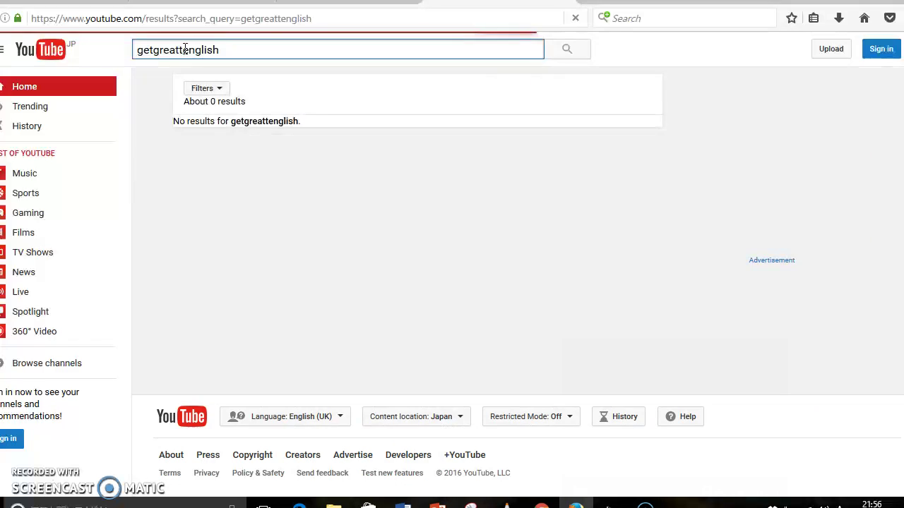
click(185, 48)
key(BackSpace)
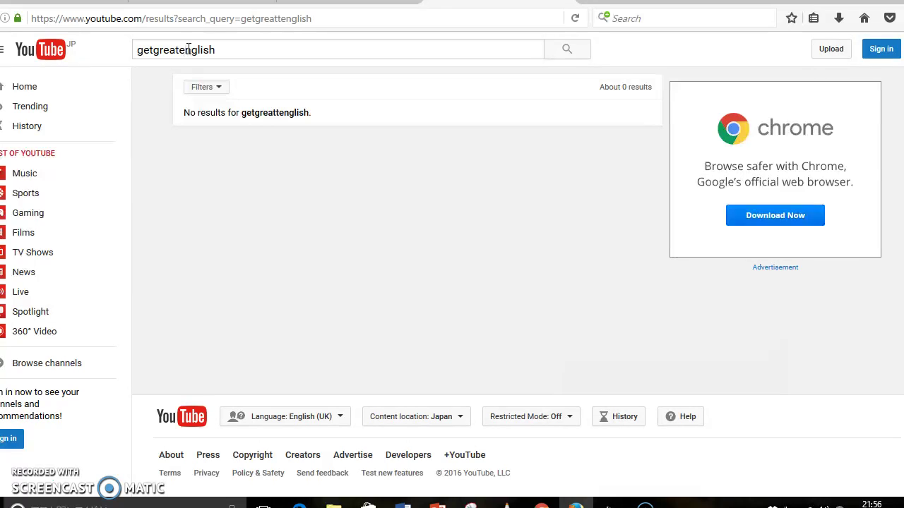
click(565, 51)
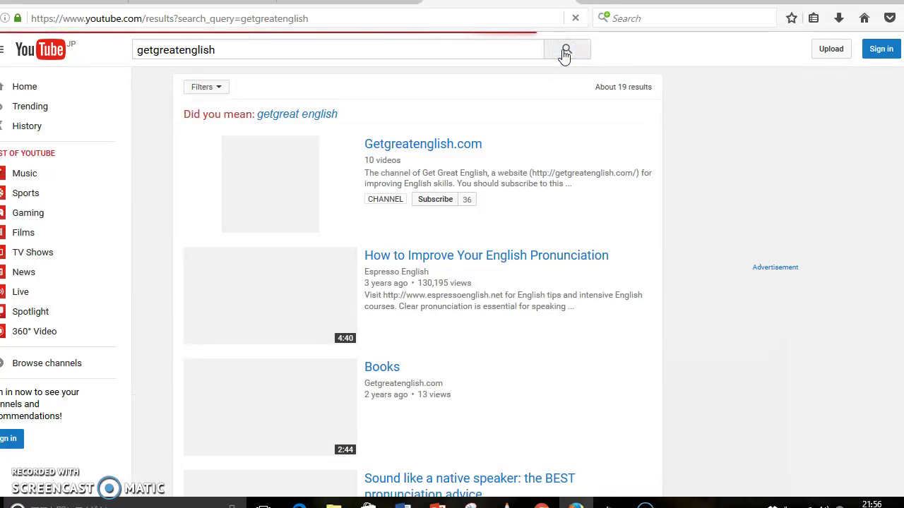
Open the Getgreatenglish.com channel and copy the first upload's link
click(439, 140)
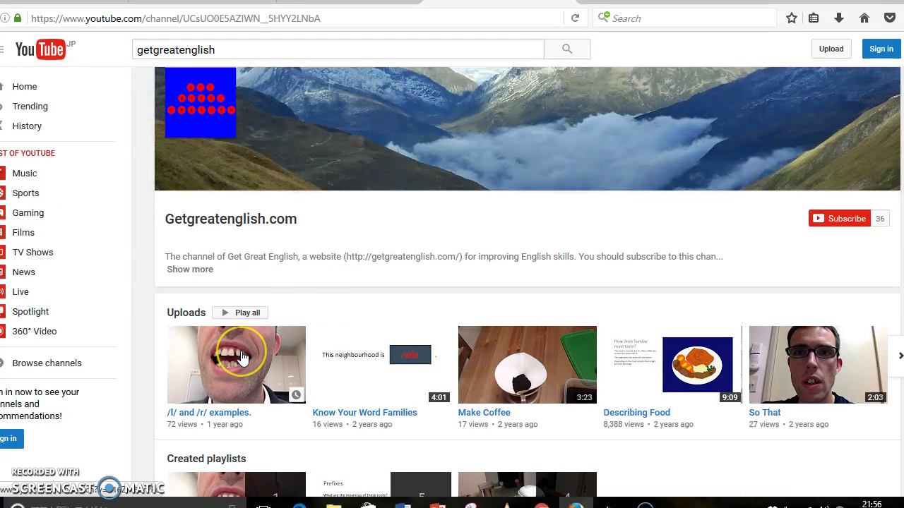
mouse_move(236, 364)
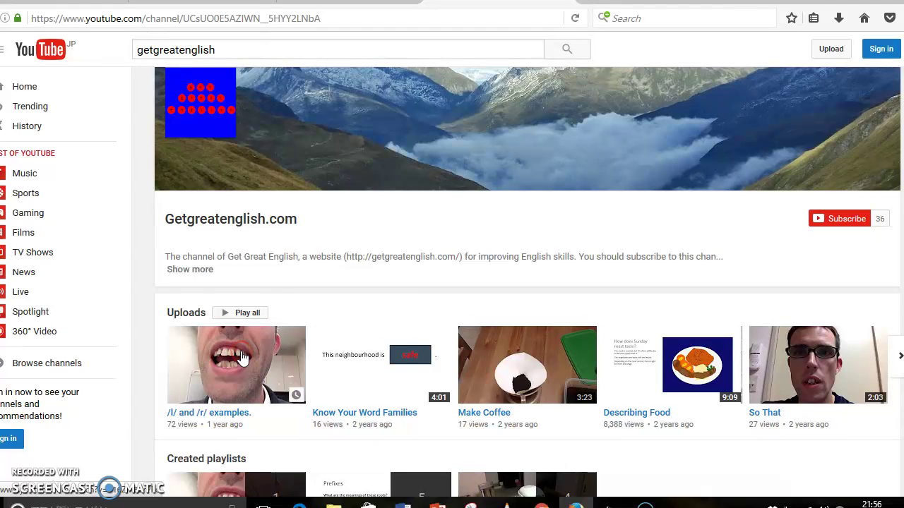
right_click(240, 357)
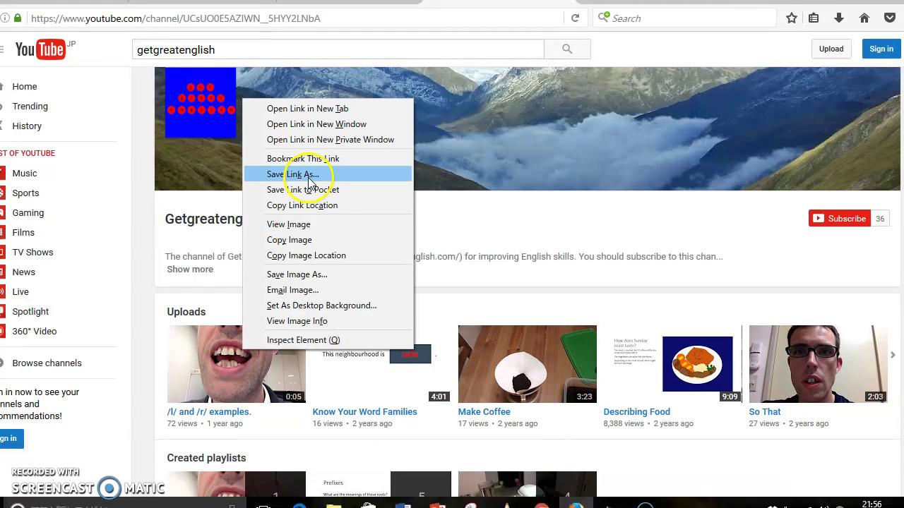
click(302, 205)
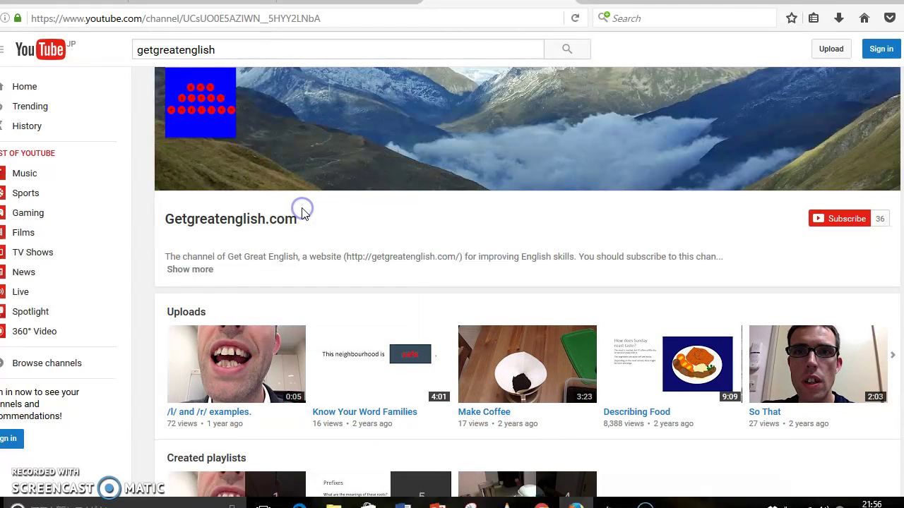
Add a 'Rock and Roll' post with the copied YouTube link pasted into its body
click(203, 2)
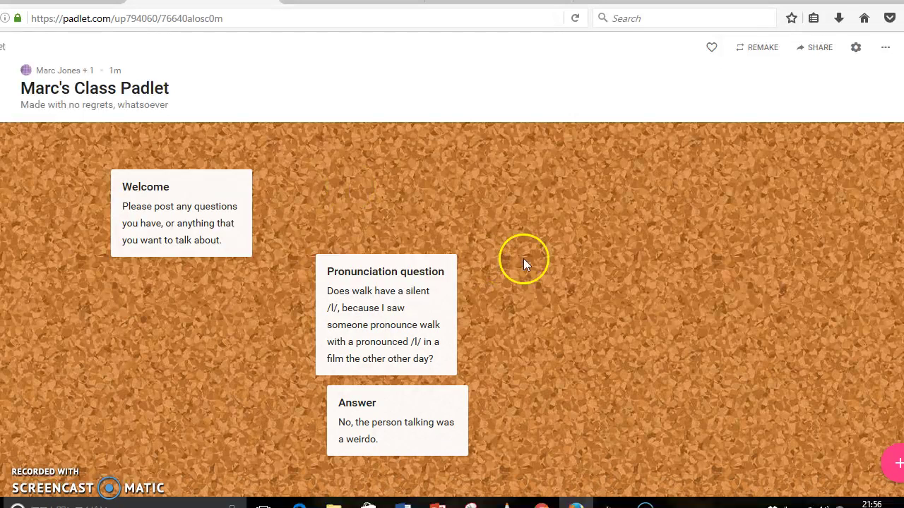
double_click(508, 236)
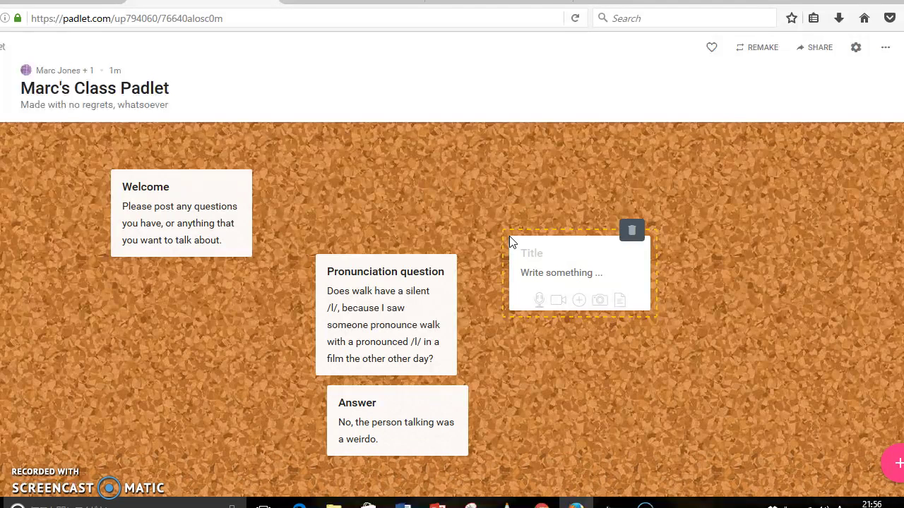
text(Rock )
text(and Roll)
click(522, 267)
click(536, 268)
right_click(536, 268)
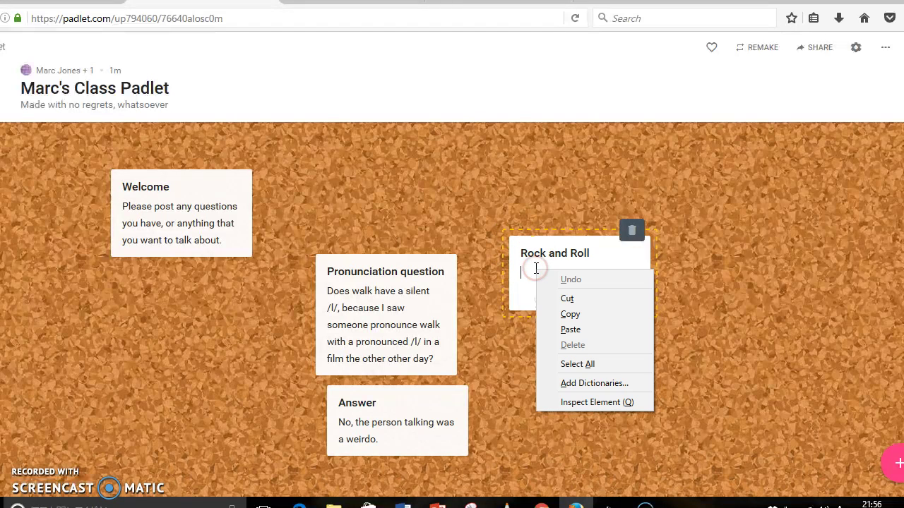
click(527, 271)
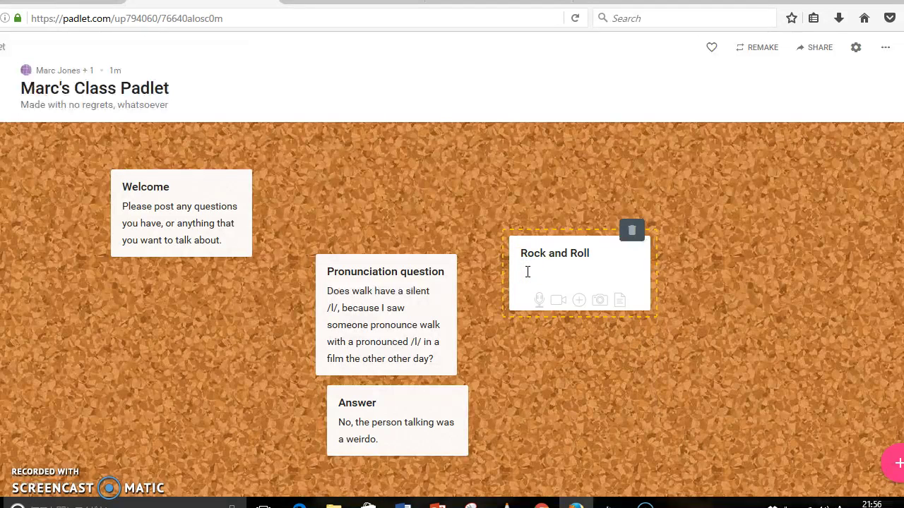
key(ctrl+v)
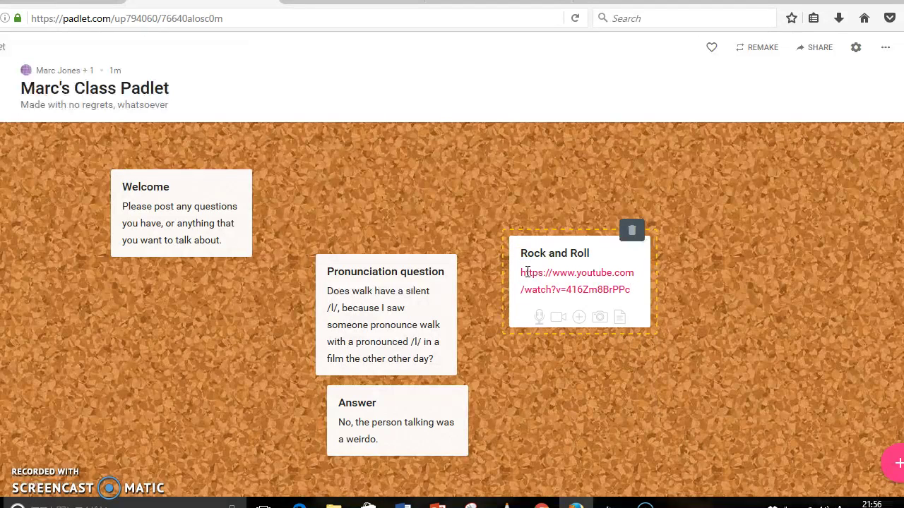
click(748, 281)
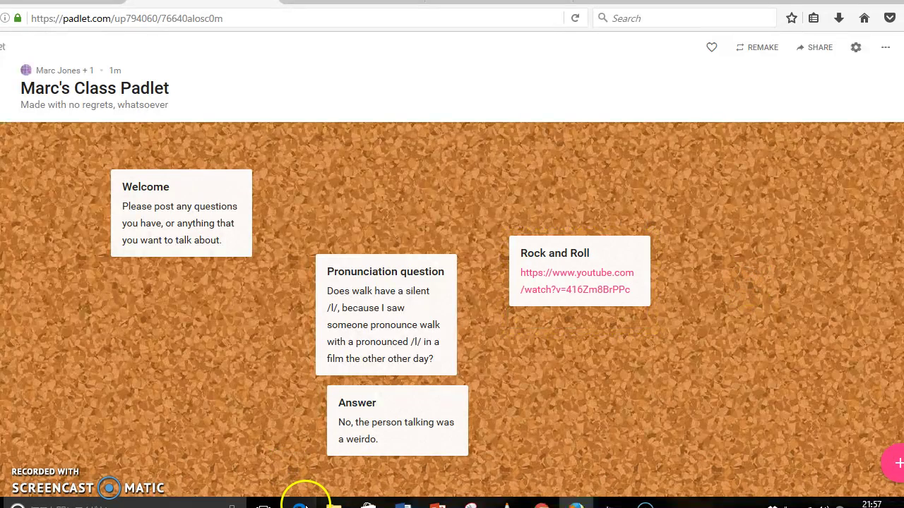
In the other browser, follow the Rock and Roll post's YouTube link from the padlet
click(299, 502)
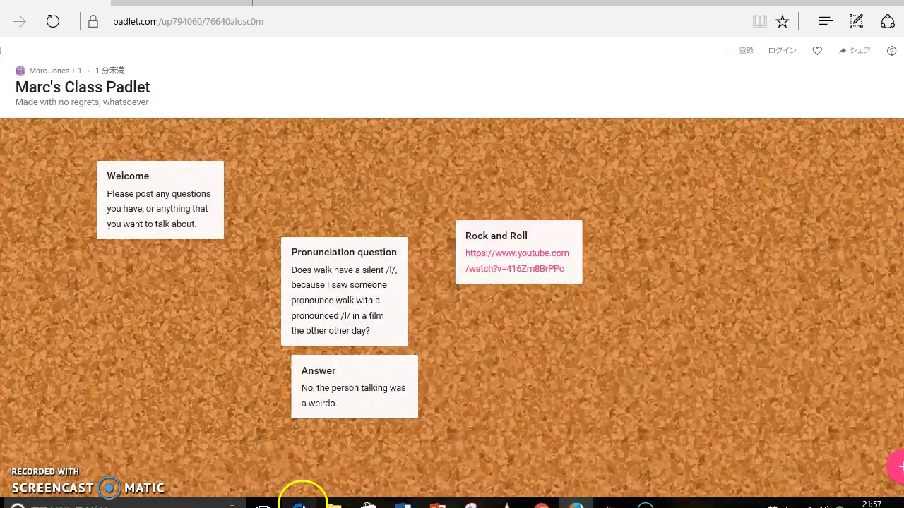
click(520, 263)
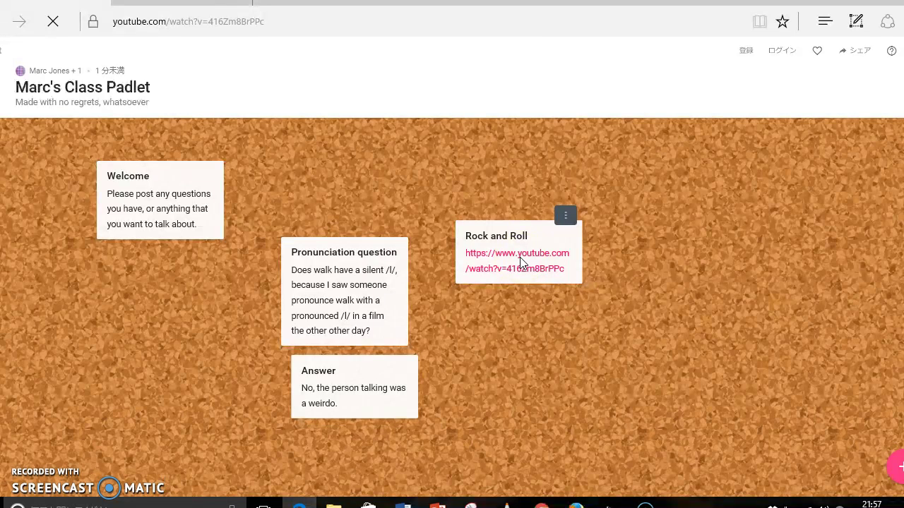
click(522, 261)
click(495, 260)
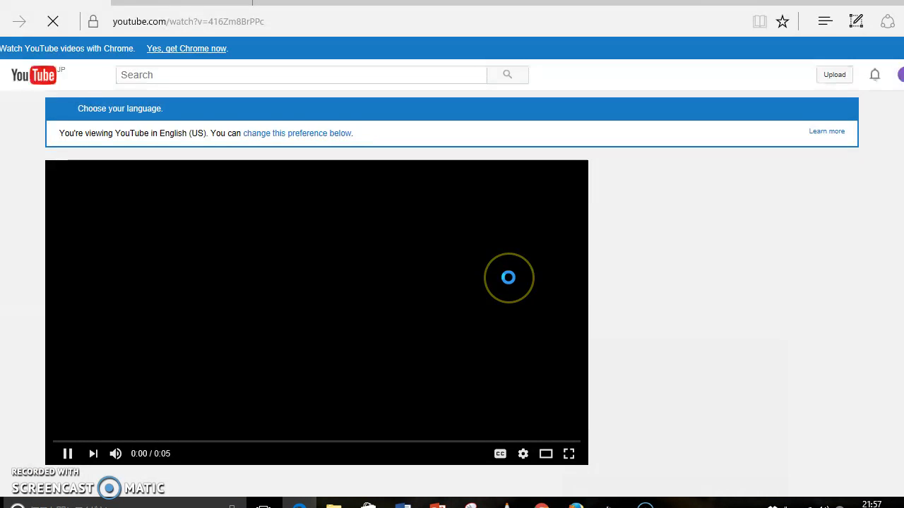
Play the four-second video, exit full screen, and close its tab
click(150, 46)
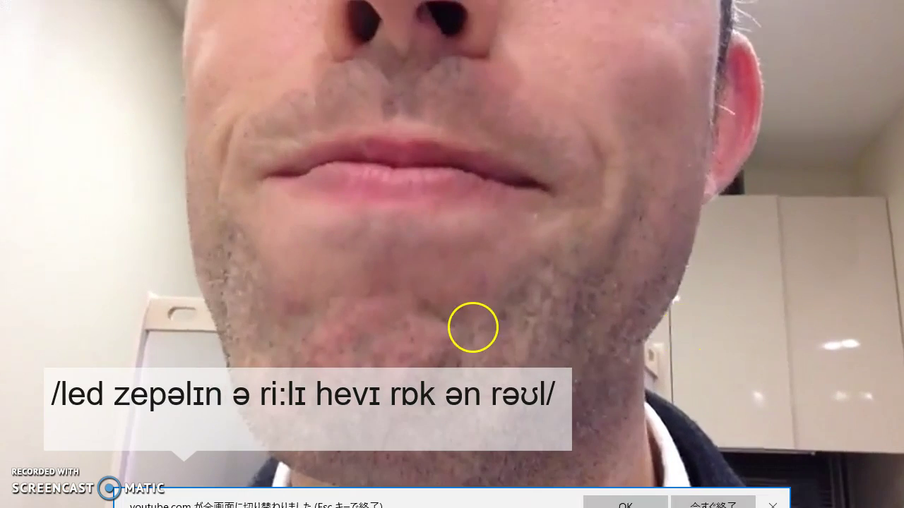
key(Escape)
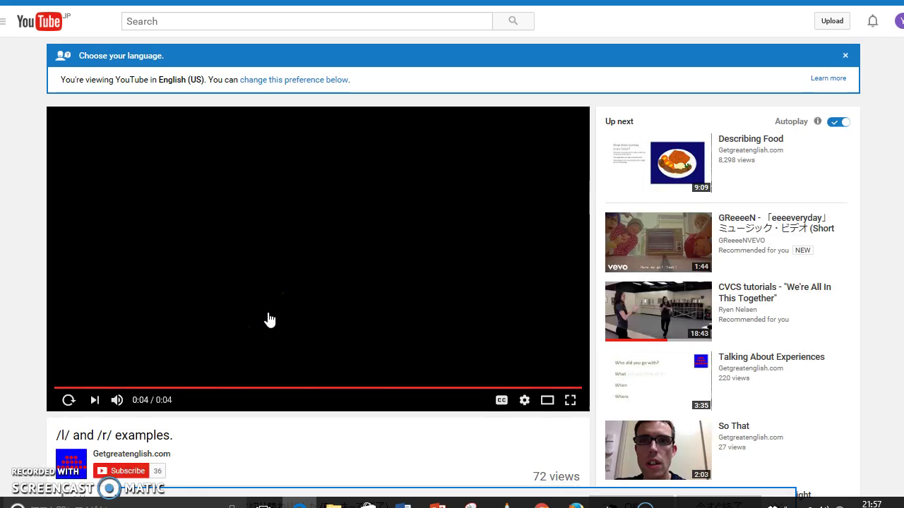
click(740, 77)
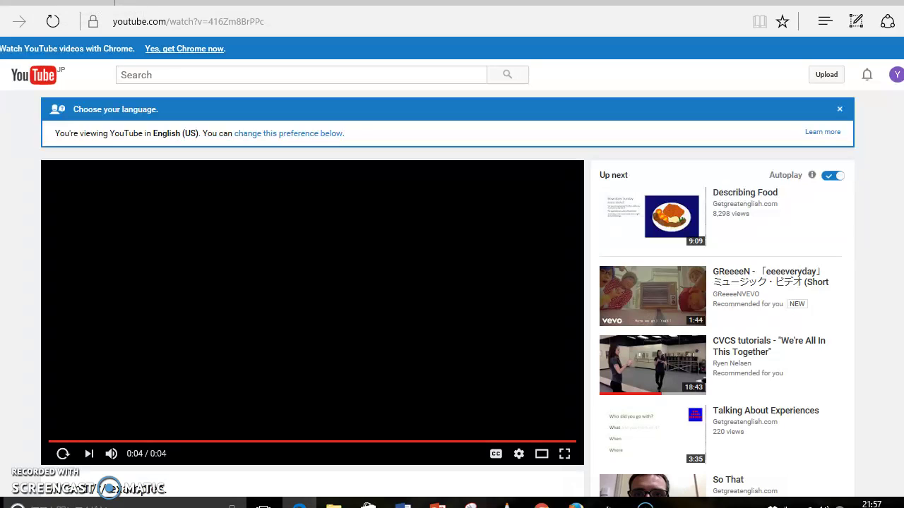
key(ctrl+w)
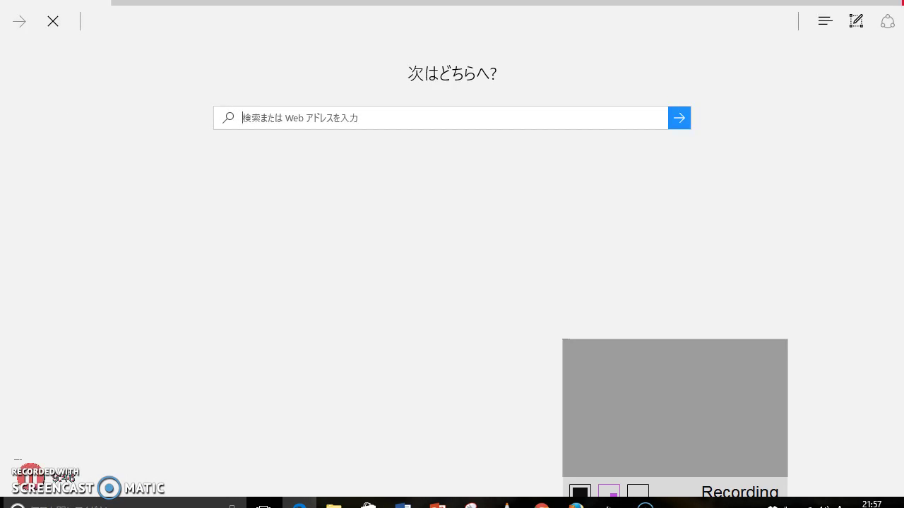
Close Edge but cancel Firefox's close prompt, keeping Marc's Class Padlet open
key(alt+F4)
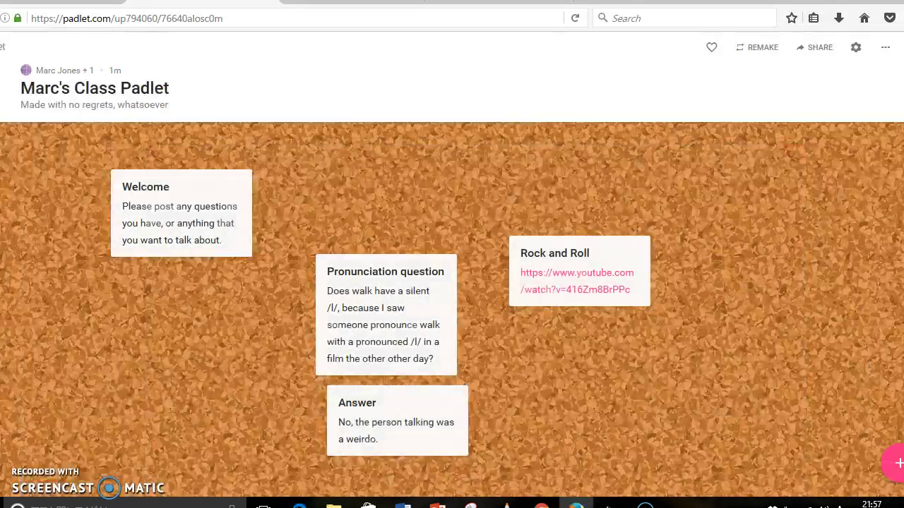
key(alt+F4)
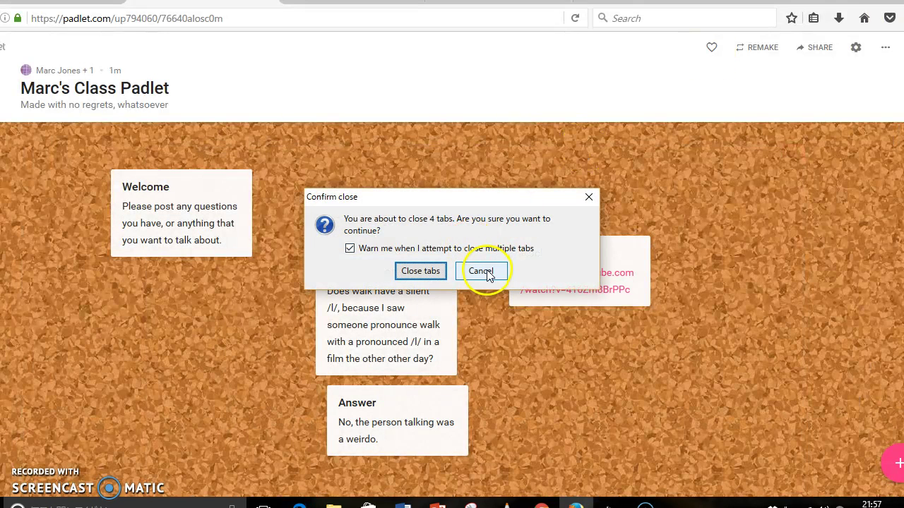
click(483, 271)
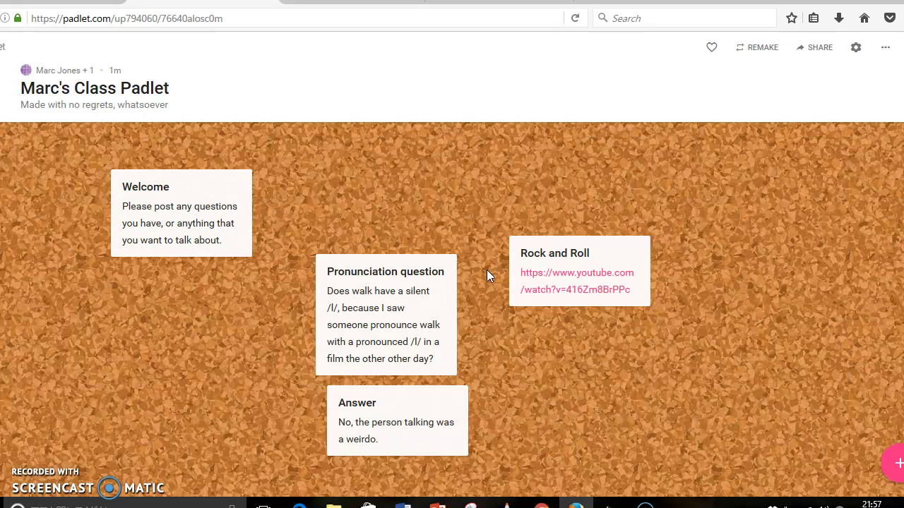